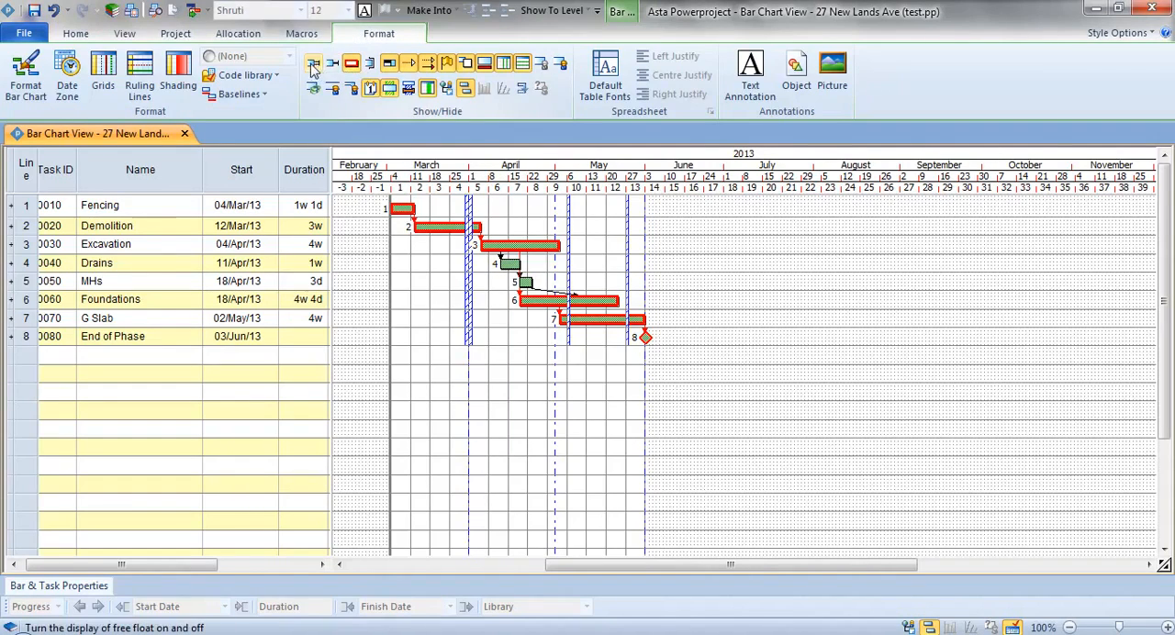
- Turn off the display of float, the critical path and the task links in the bar chart
{"action": "left_click", "coordinate": [312, 66]}
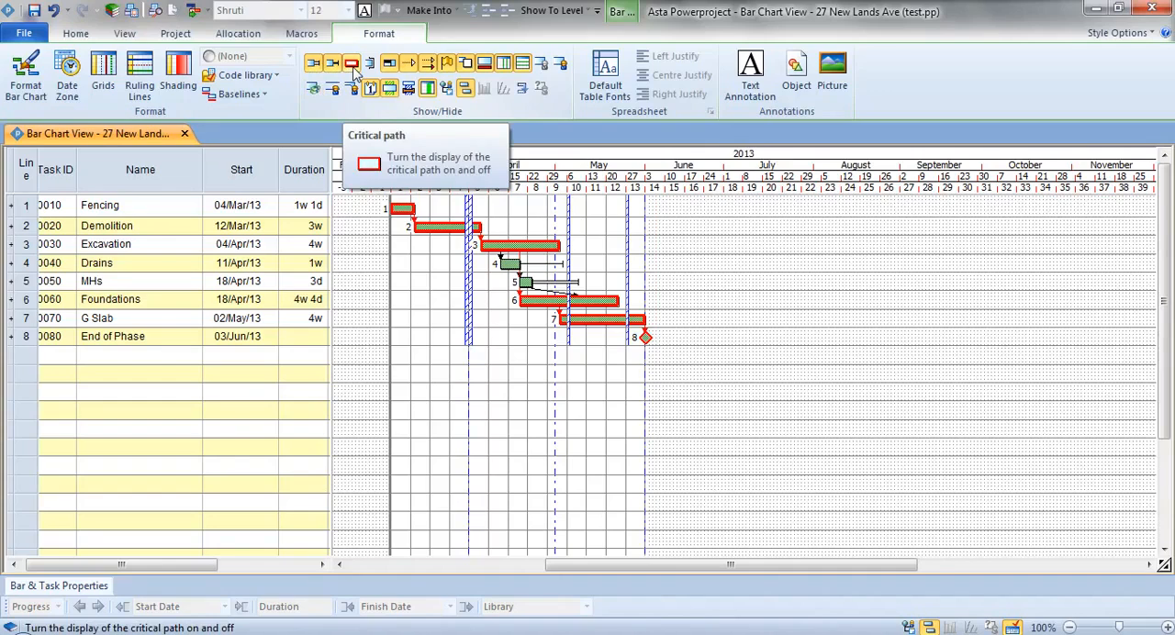
{"action": "left_click", "coordinate": [355, 73]}
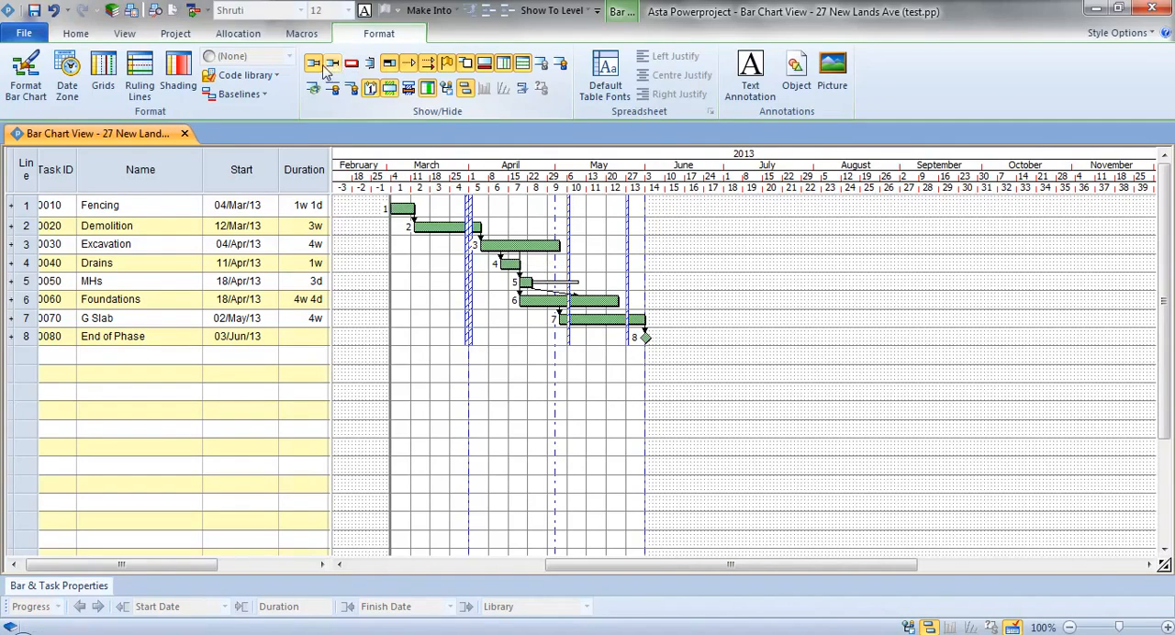
{"action": "left_click", "coordinate": [319, 71]}
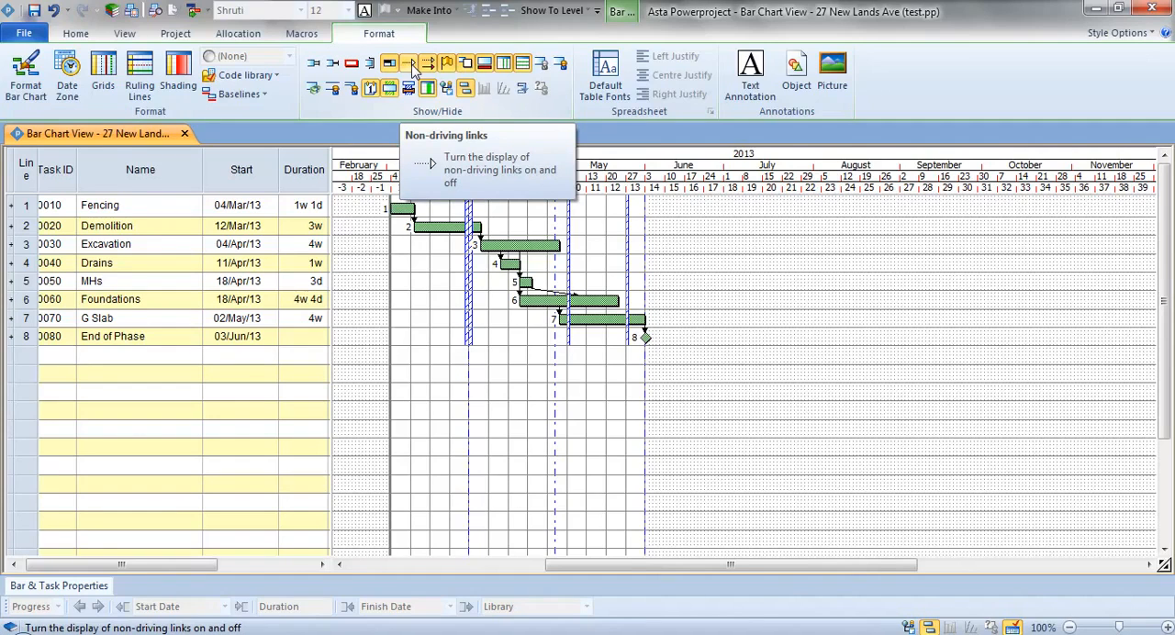
{"action": "left_click", "coordinate": [412, 67]}
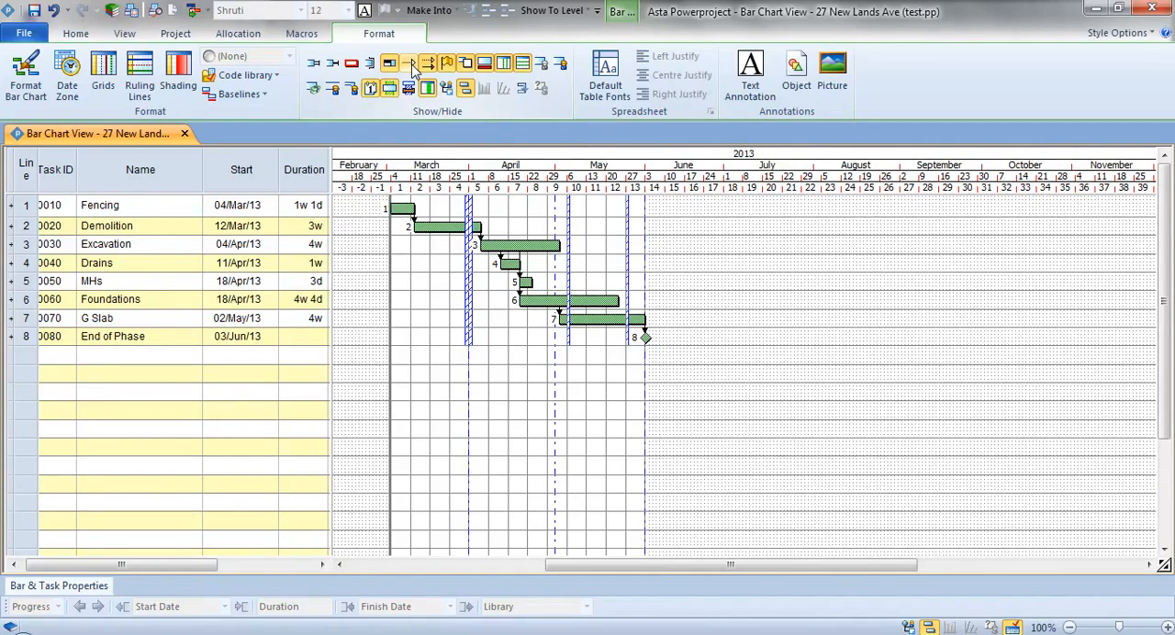
{"action": "left_click", "coordinate": [429, 65]}
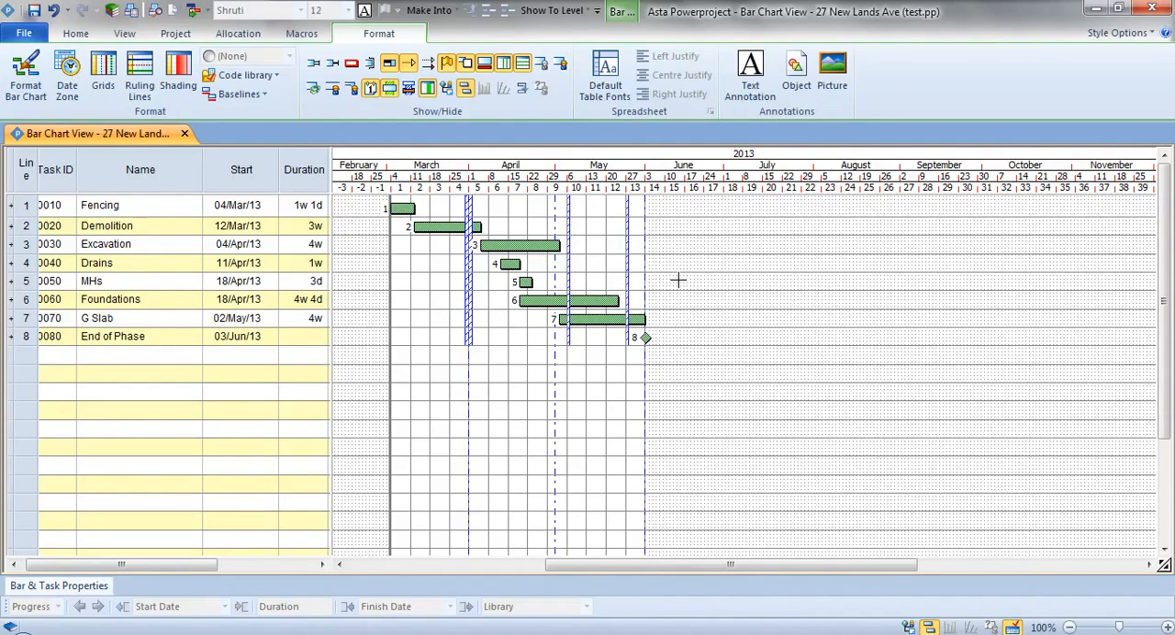
- Add a text annotation reading "This is important" to the bar chart and place it in May on the Demolition row
{"action": "left_click", "coordinate": [756, 84]}
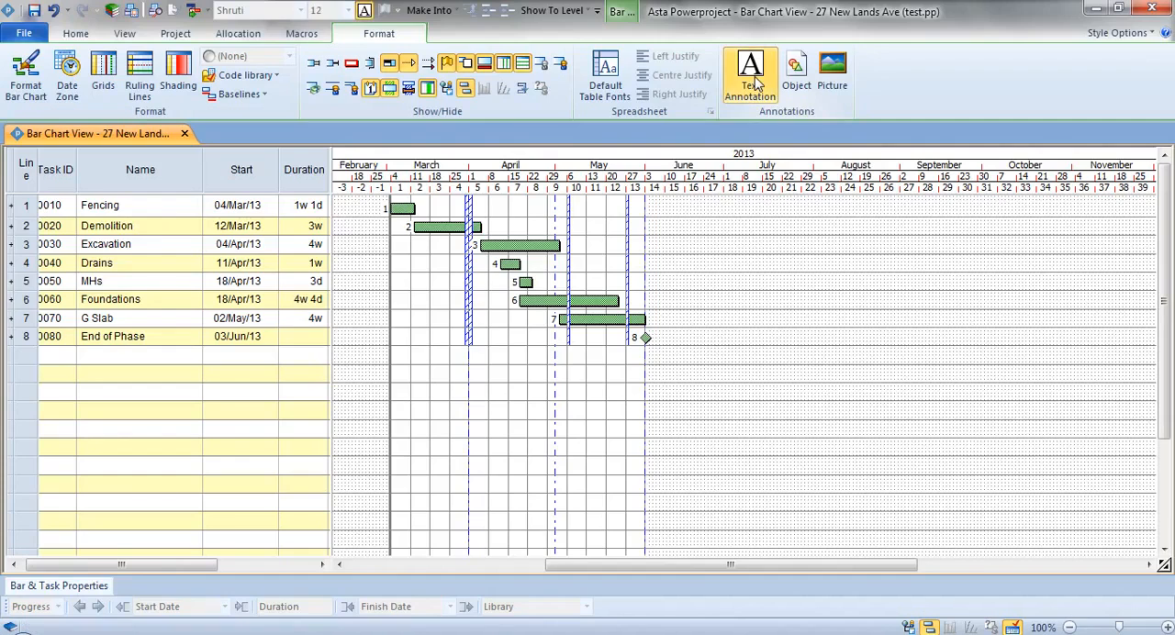
{"action": "left_click", "coordinate": [832, 81]}
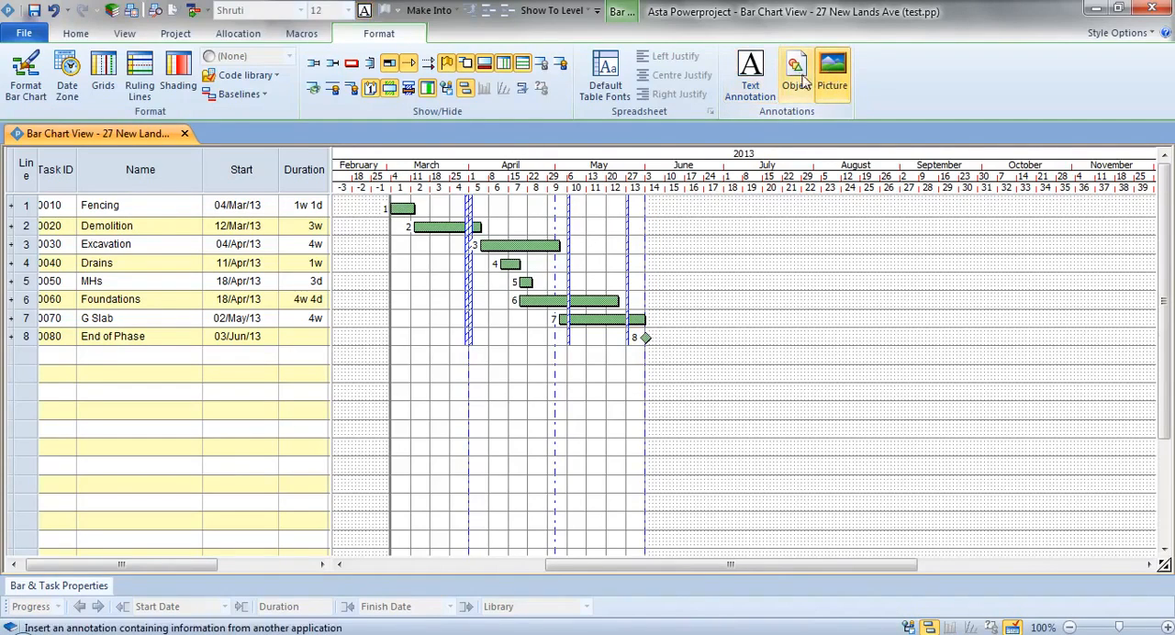
{"action": "left_click", "coordinate": [797, 77]}
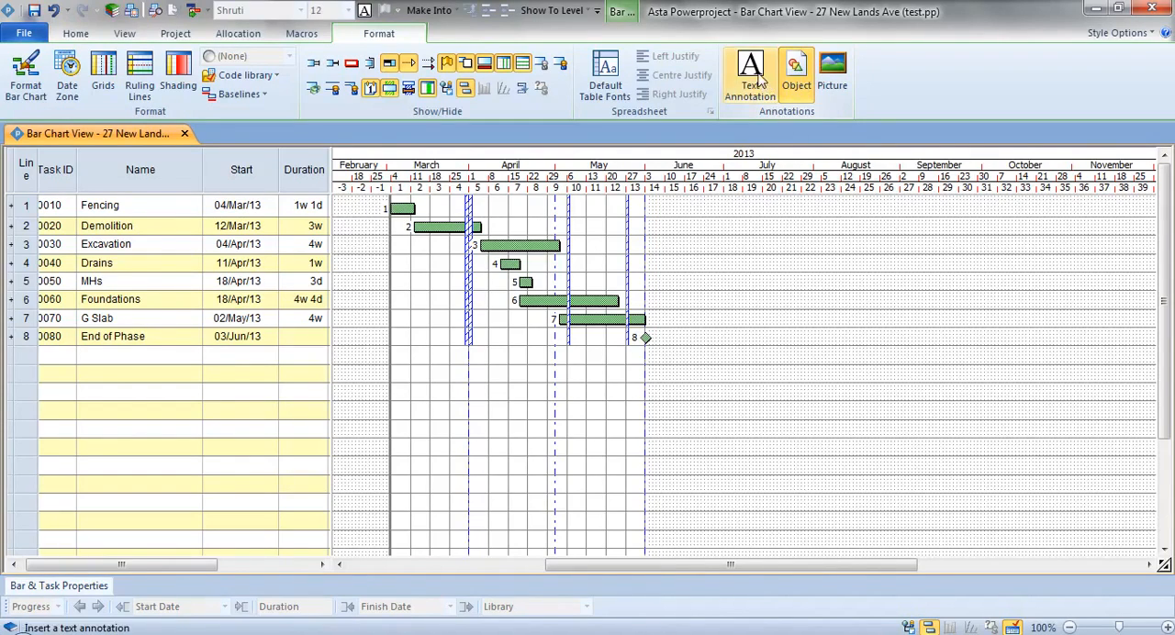
{"action": "left_click", "coordinate": [762, 83]}
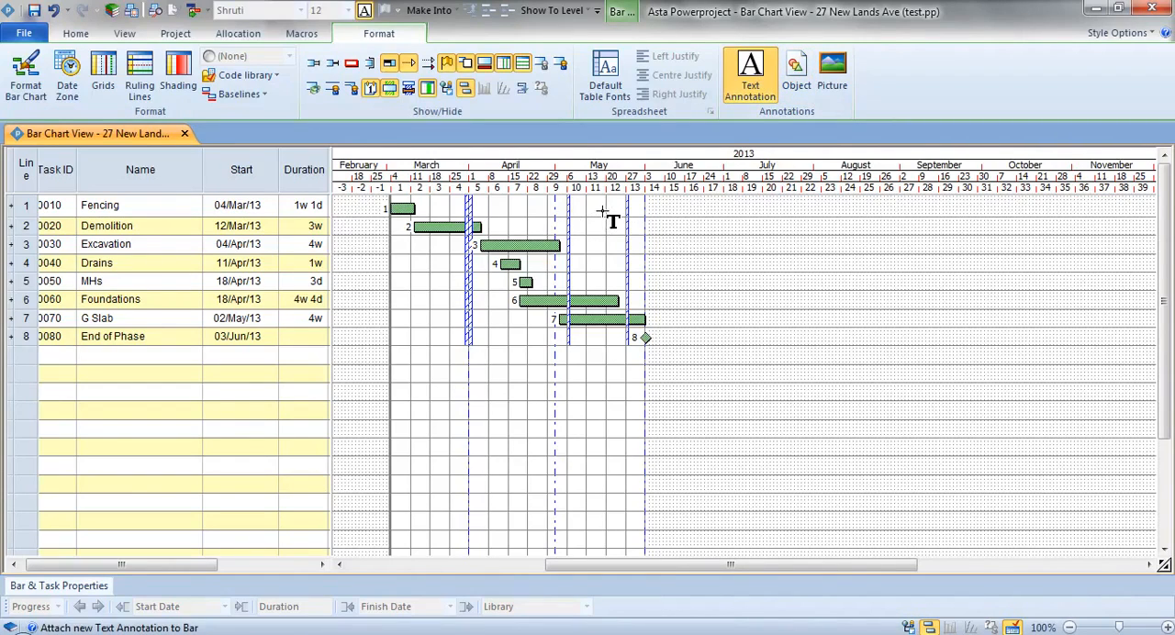
{"action": "left_click_drag", "start_coordinate": [602, 212], "coordinate": [747, 287]}
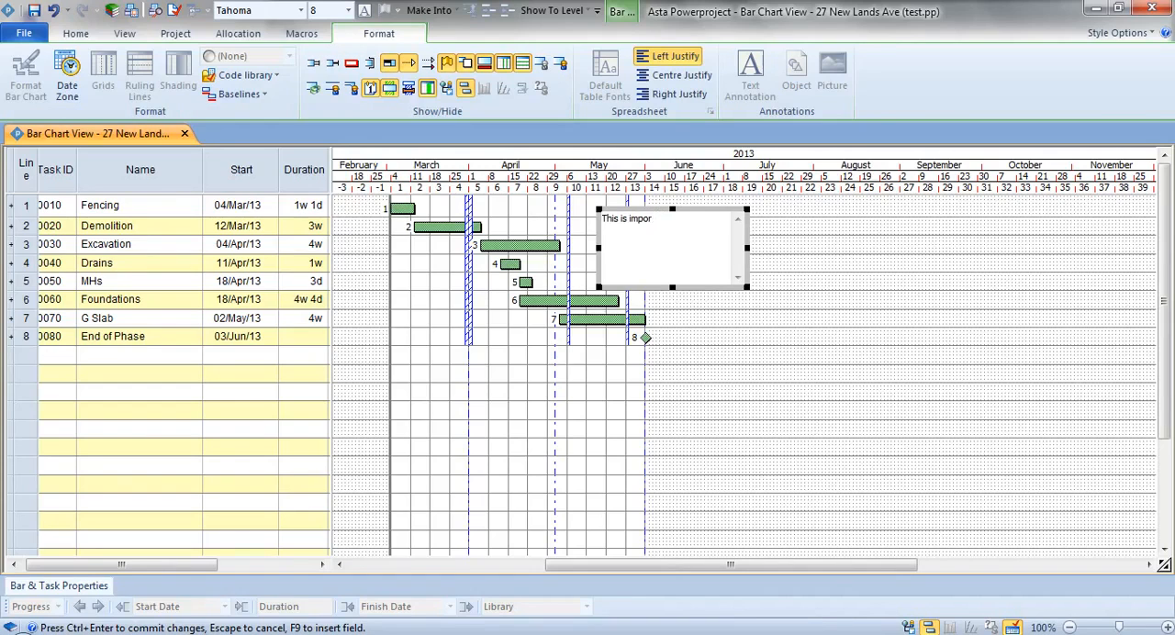
{"action": "left_click", "coordinate": [833, 257]}
{"action": "left_click_drag", "start_coordinate": [650, 219], "coordinate": [624, 229]}
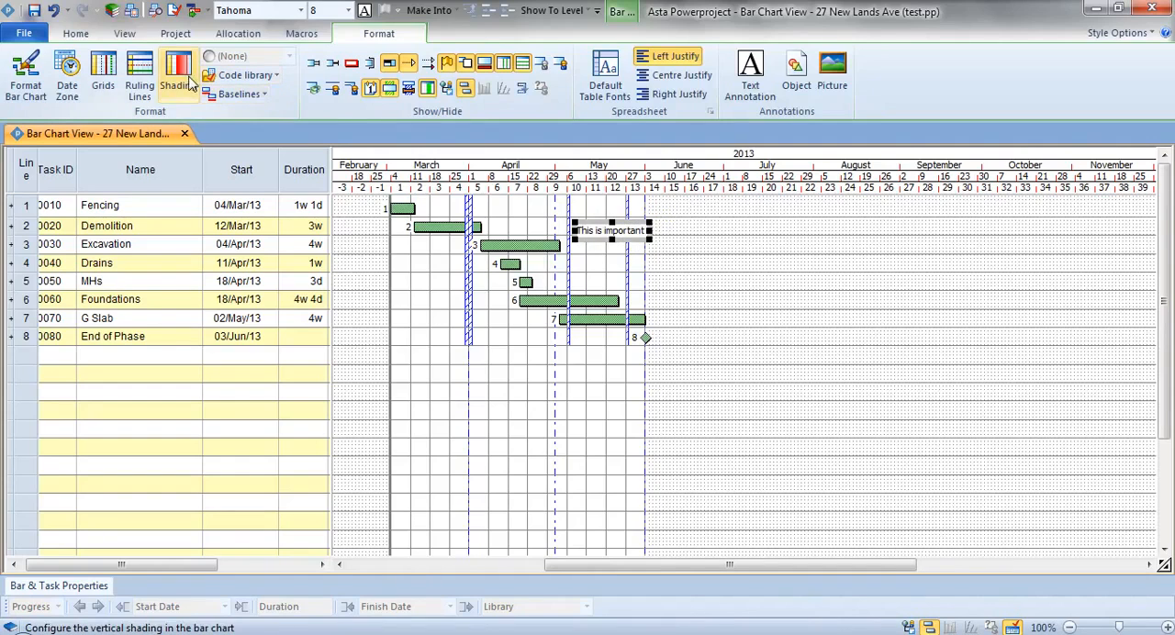
- Set the annotation's font size to 12
{"action": "left_click", "coordinate": [75, 34]}
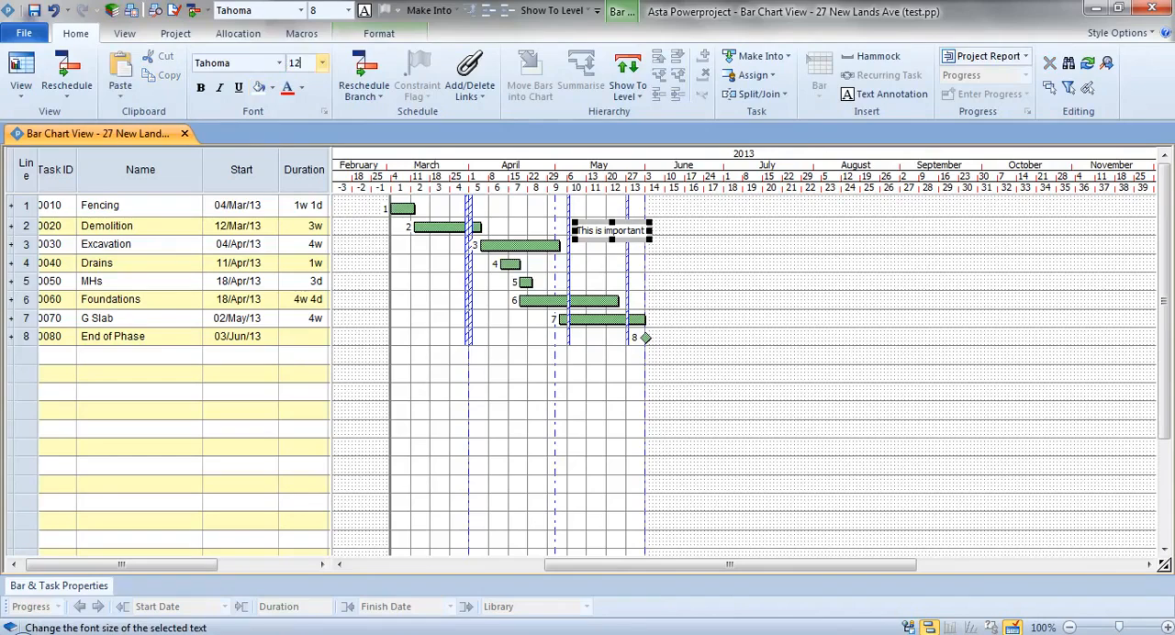
{"action": "left_click", "coordinate": [312, 64]}
{"action": "type", "text": "12"}
{"action": "key", "text": "Return"}
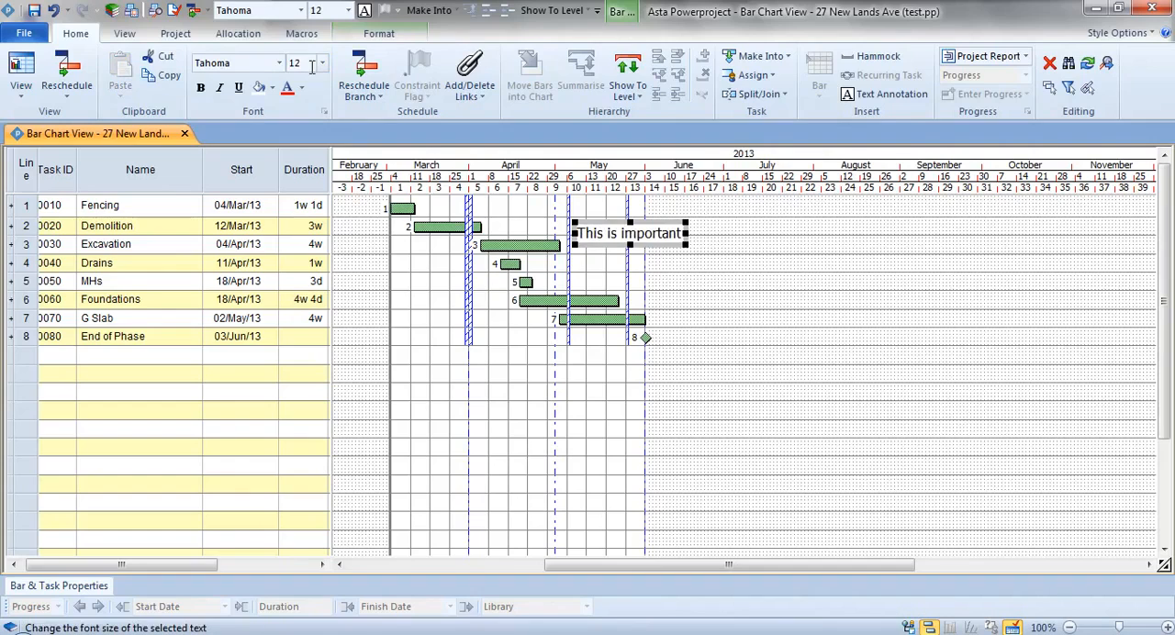
- Make the word "is" in the annotation bold and red
{"action": "left_click", "coordinate": [619, 232]}
{"action": "double_click", "coordinate": [612, 233]}
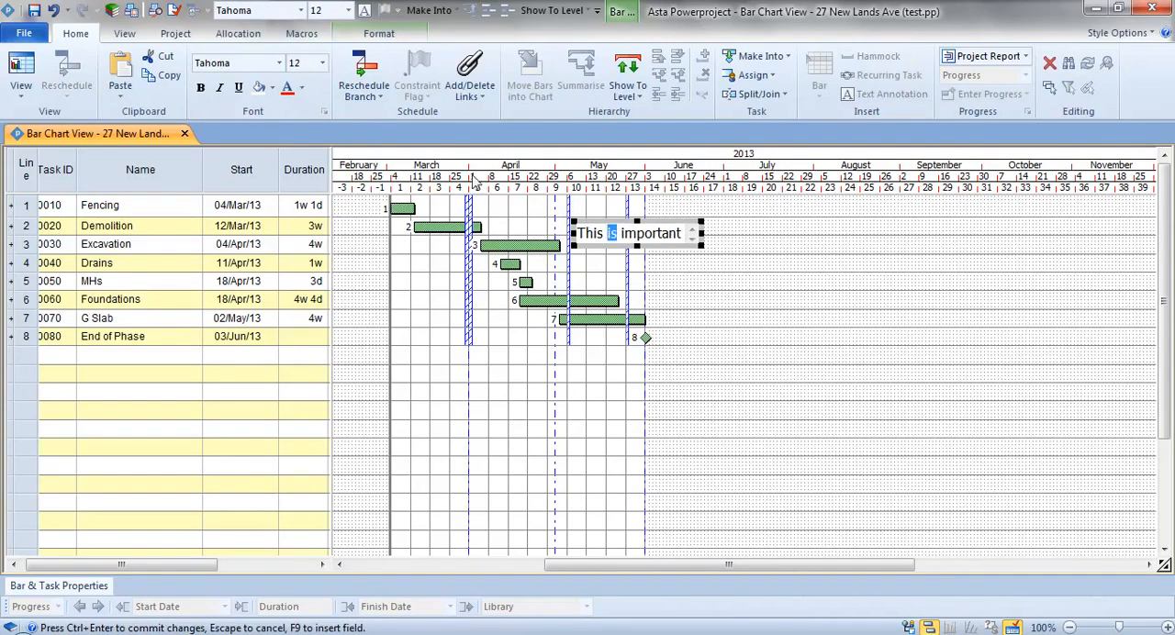
{"action": "left_click", "coordinate": [204, 91]}
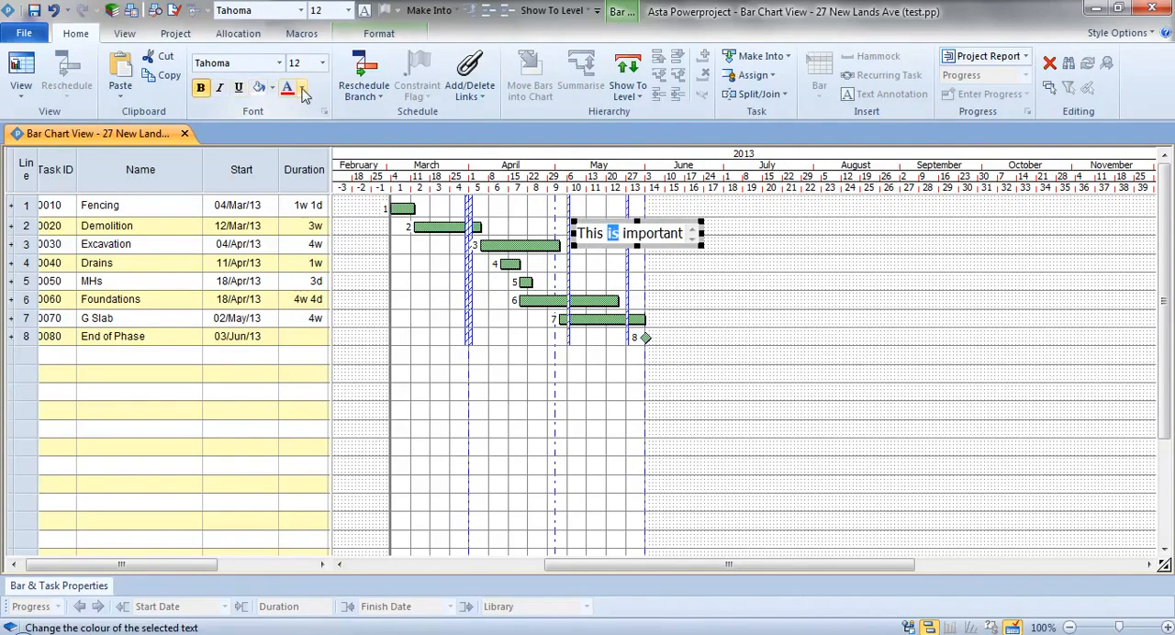
{"action": "left_click", "coordinate": [288, 90]}
{"action": "left_click", "coordinate": [690, 272]}
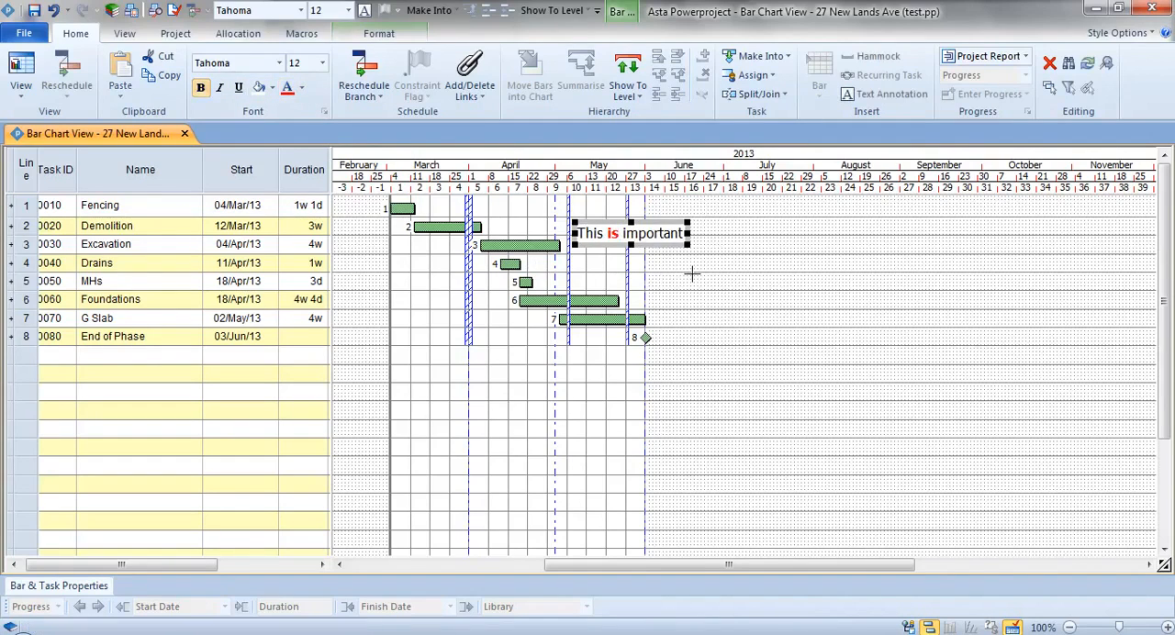
{"action": "left_click", "coordinate": [691, 271]}
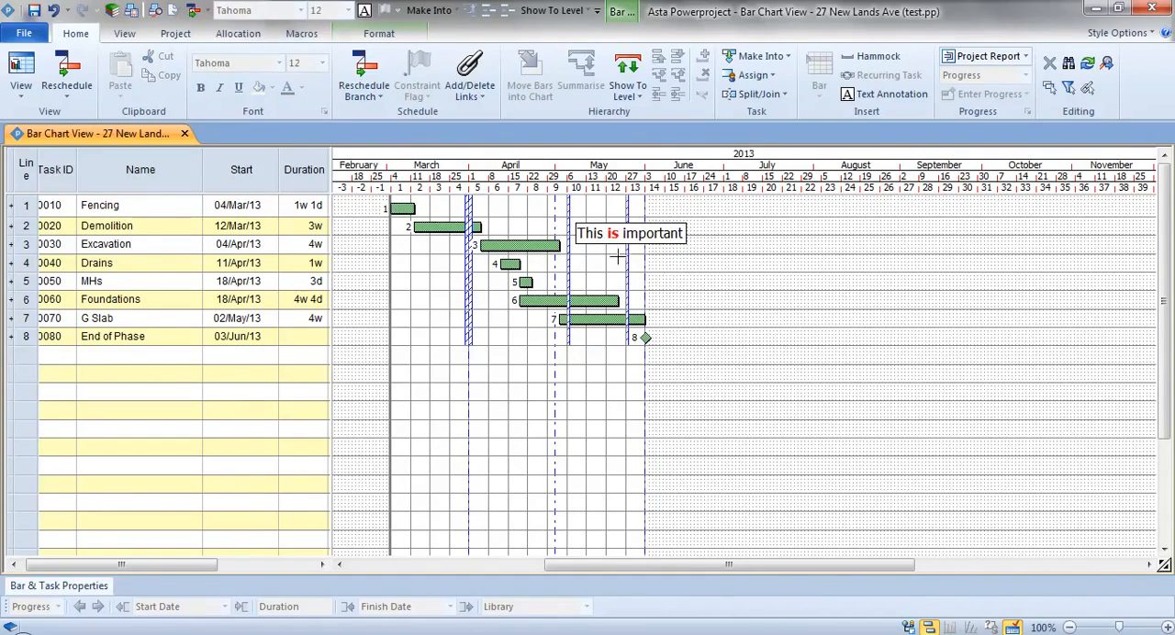
- Attach the annotation to the end of the Excavation task and move that task to start on 02/May/13
{"action": "mouse_move", "coordinate": [608, 236]}
{"action": "left_mouse_down"}
{"action": "mouse_move", "coordinate": [615, 252]}
{"action": "mouse_move", "coordinate": [548, 228]}
{"action": "mouse_move", "coordinate": [564, 239]}
{"action": "mouse_move", "coordinate": [560, 256]}
{"action": "mouse_move", "coordinate": [564, 232]}
{"action": "left_mouse_up"}
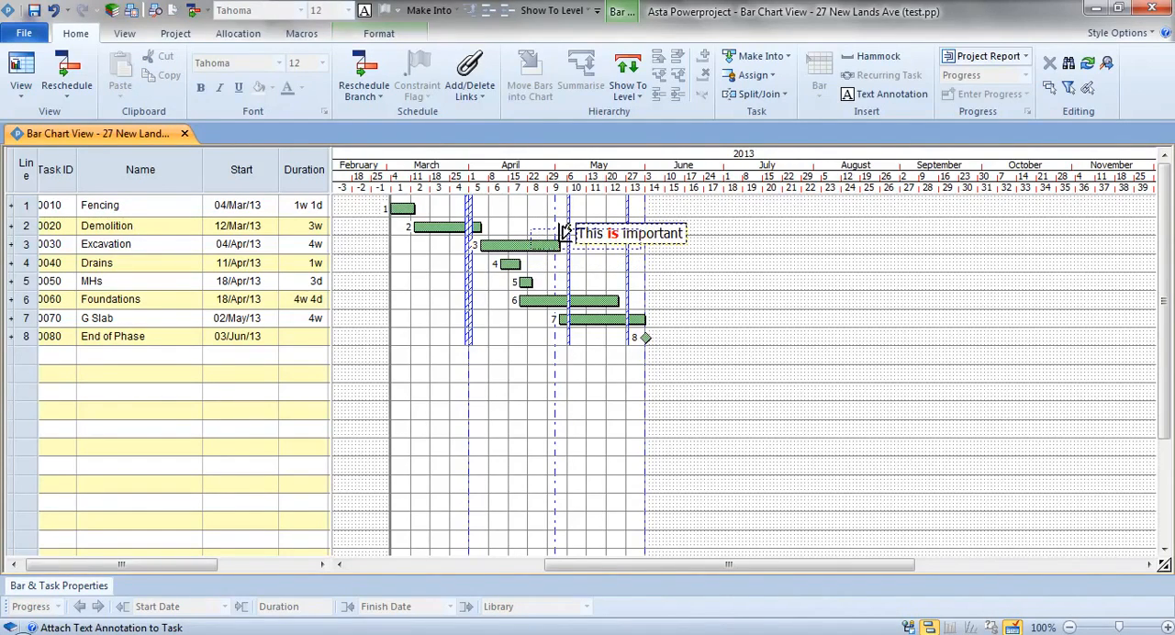
{"action": "left_click_drag", "start_coordinate": [564, 230], "coordinate": [562, 229]}
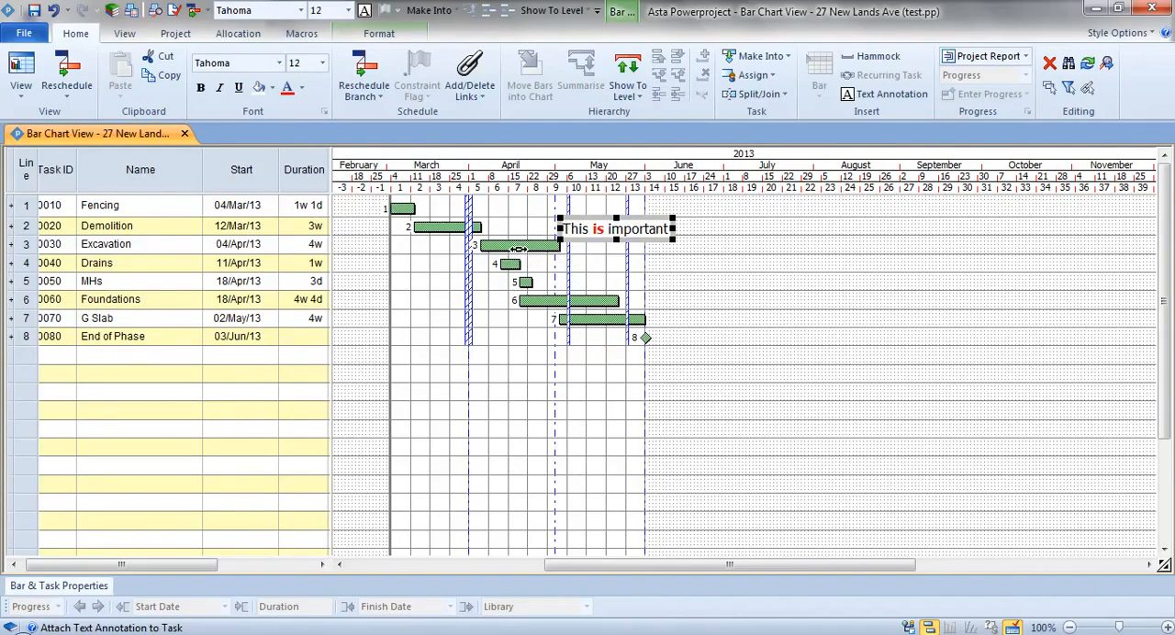
{"action": "left_click", "coordinate": [515, 246]}
{"action": "left_click_drag", "start_coordinate": [515, 246], "coordinate": [594, 246]}
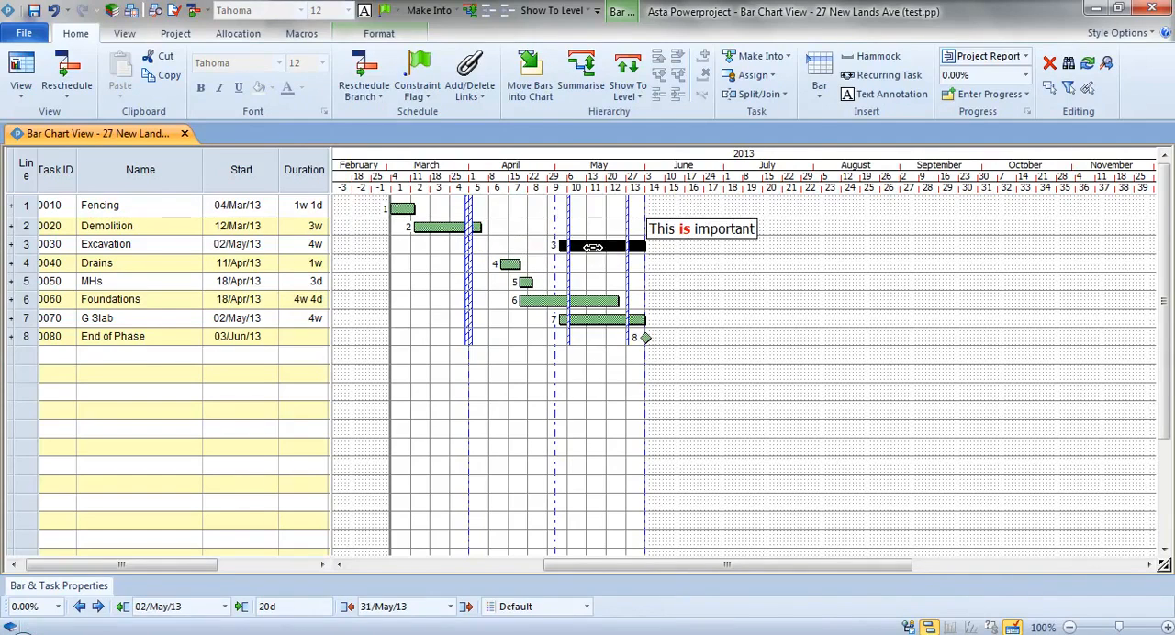
- Insert the current task's Finish date field after the annotation text and widen the annotation to fit one line
{"action": "double_click", "coordinate": [747, 229]}
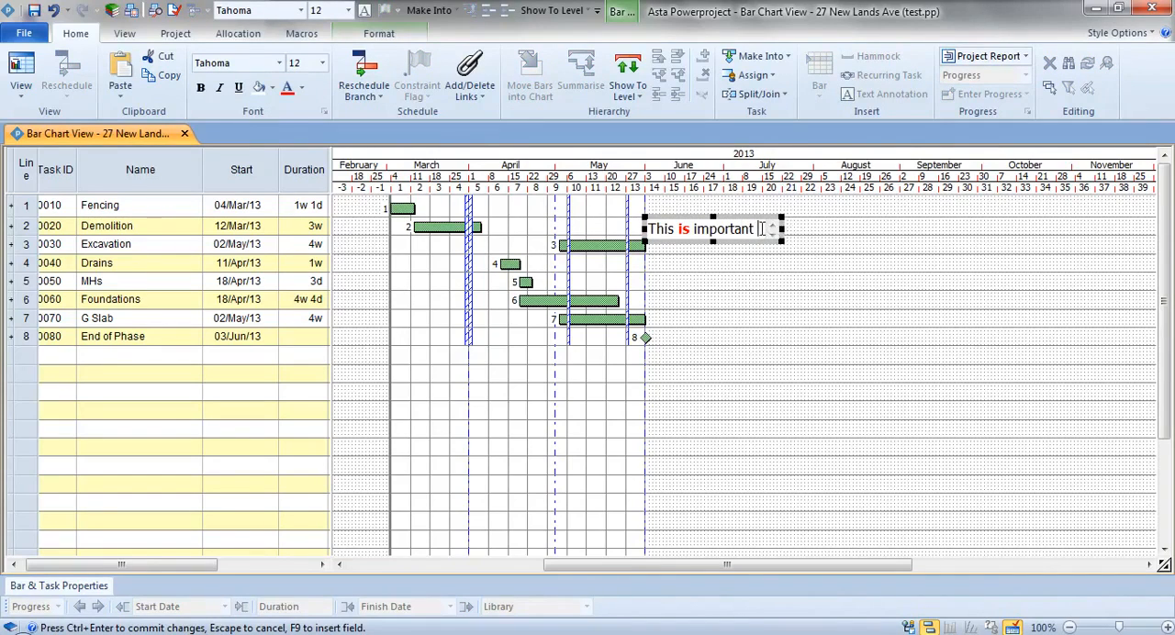
{"action": "right_click", "coordinate": [757, 229]}
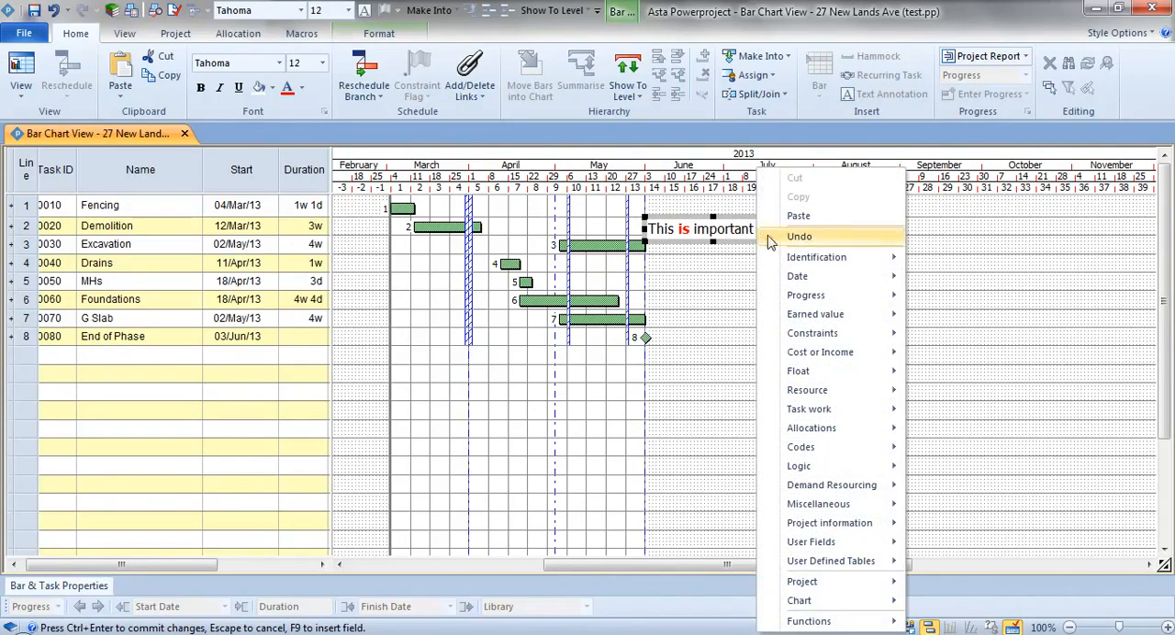
{"action": "mouse_move", "coordinate": [803, 281]}
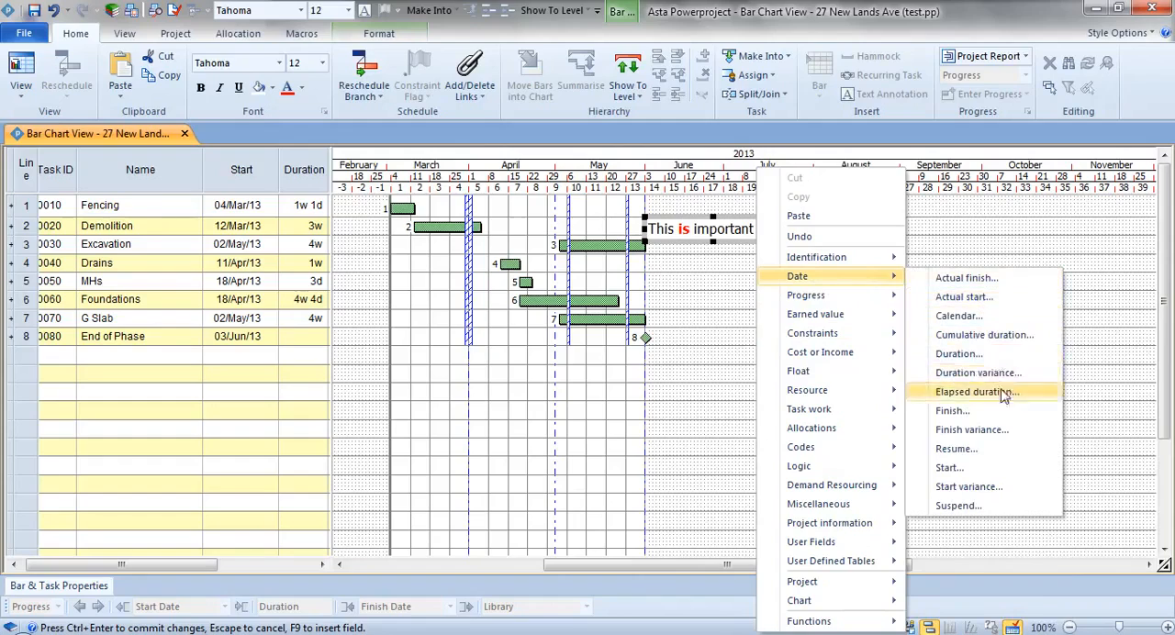
{"action": "left_click", "coordinate": [1001, 417]}
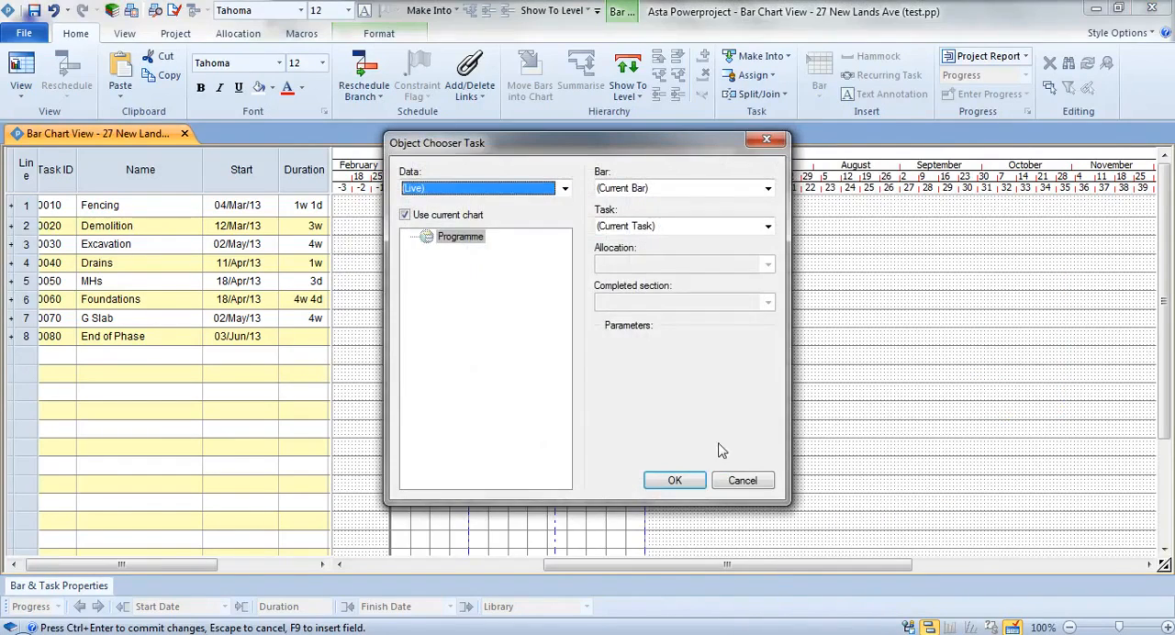
{"action": "left_click", "coordinate": [677, 480]}
{"action": "key", "text": "ctrl+Return"}
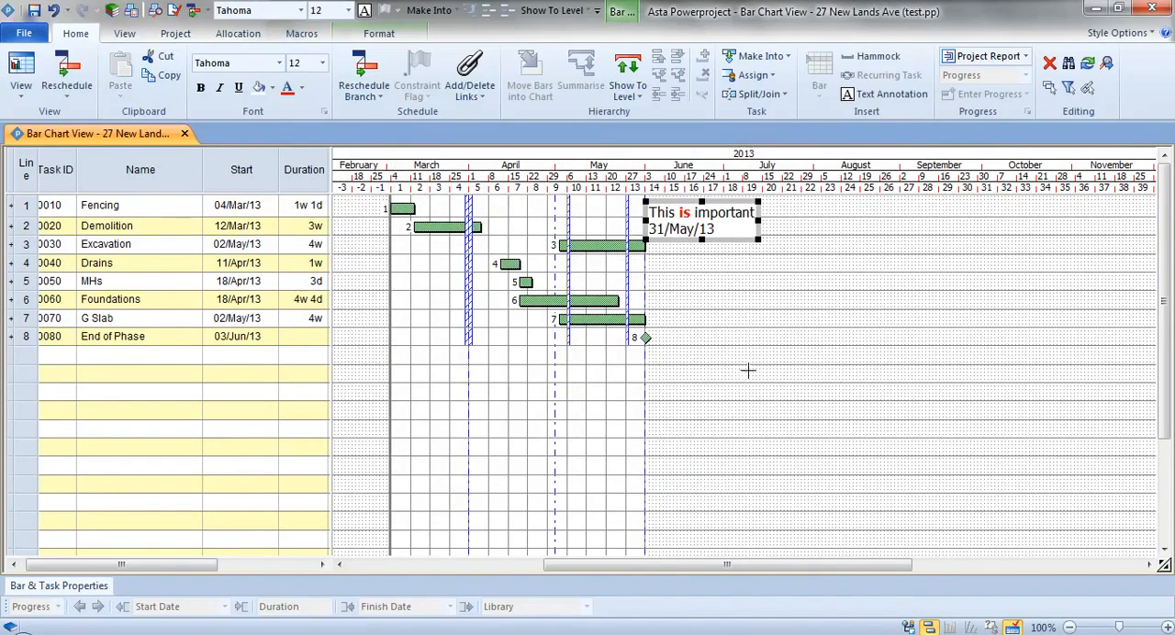
{"action": "left_click_drag", "start_coordinate": [758, 219], "coordinate": [884, 224]}
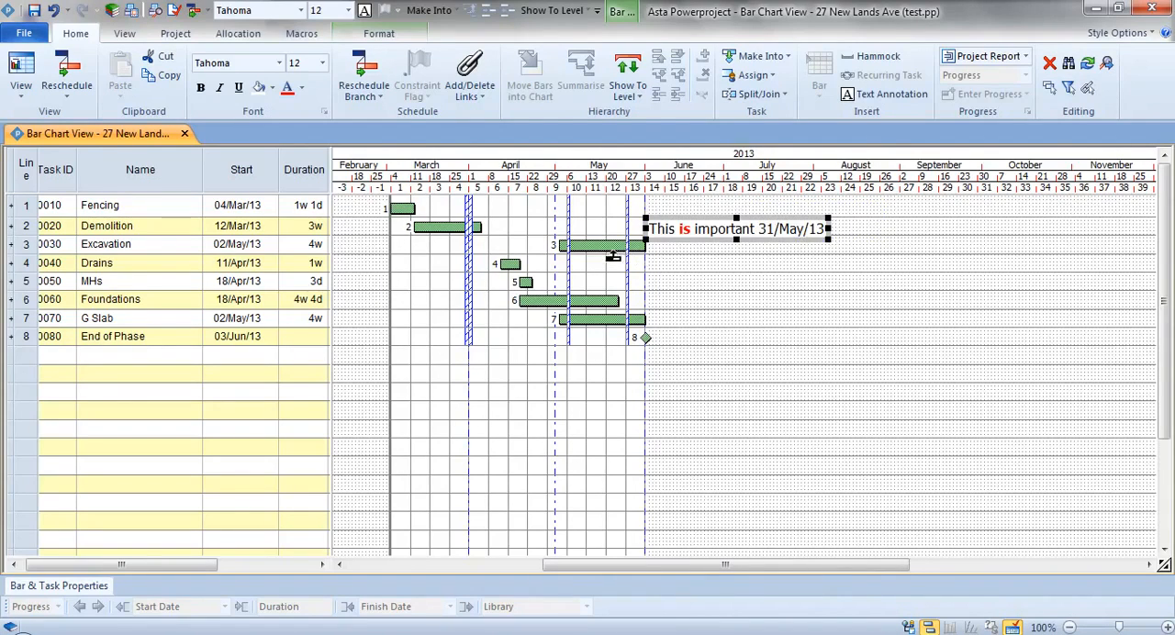
- Undock the Object Edit toolbar and move the Excavation task earlier in stages so that it starts on 16/Apr/13
{"action": "left_click_drag", "start_coordinate": [614, 246], "coordinate": [602, 246]}
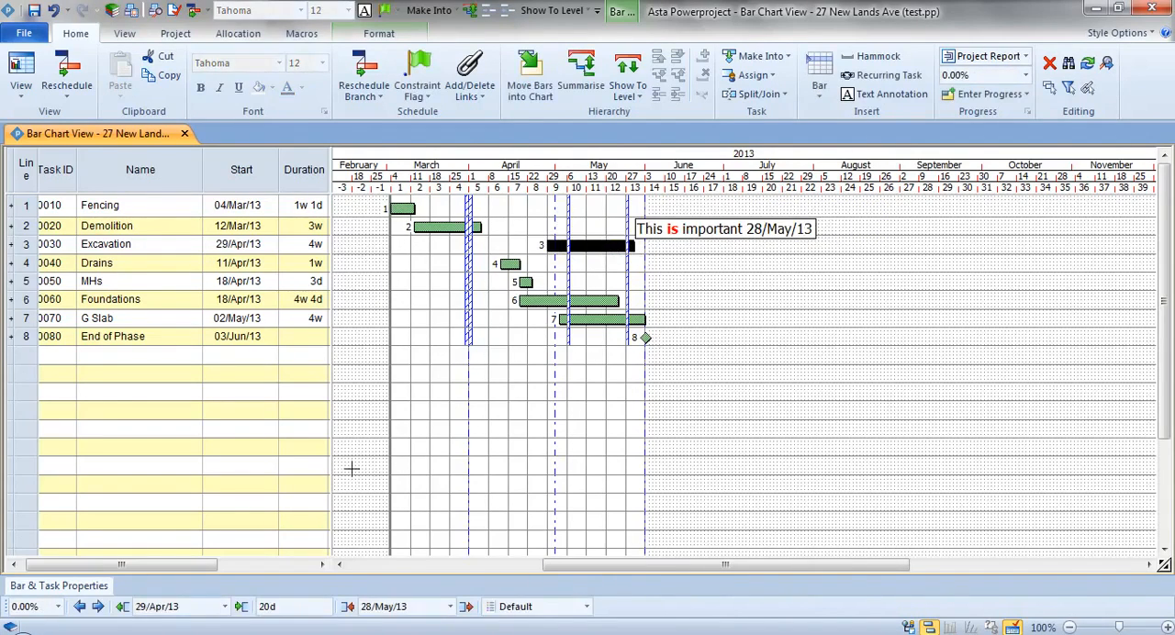
{"action": "left_click_drag", "start_coordinate": [6, 607], "coordinate": [355, 376]}
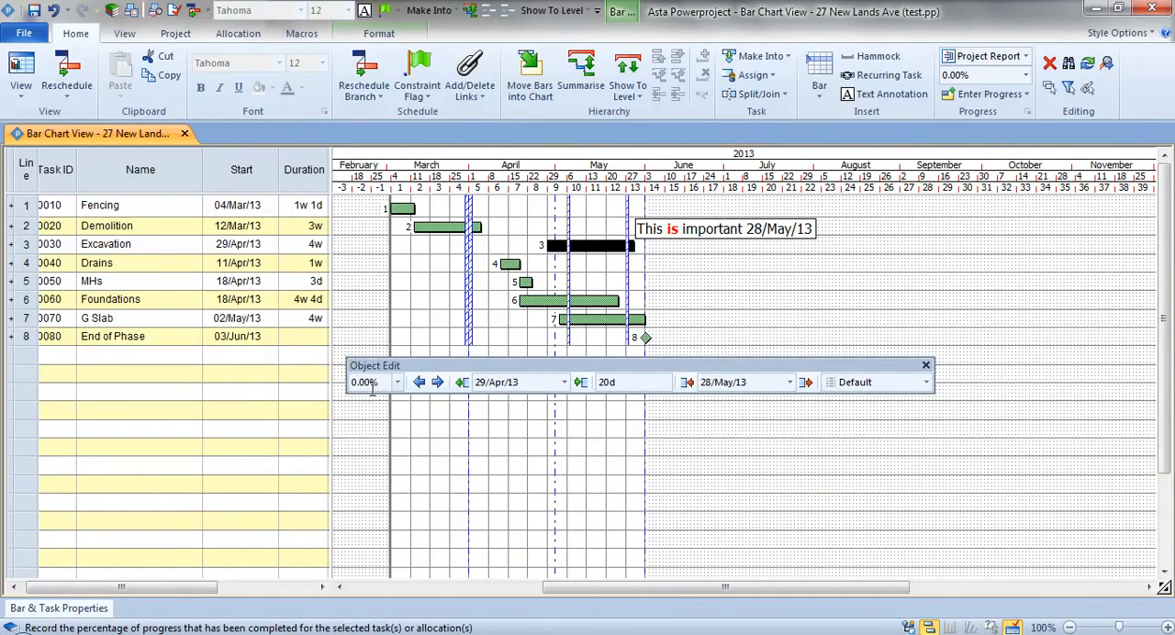
{"action": "left_click", "coordinate": [418, 384]}
{"action": "left_click", "coordinate": [419, 384]}
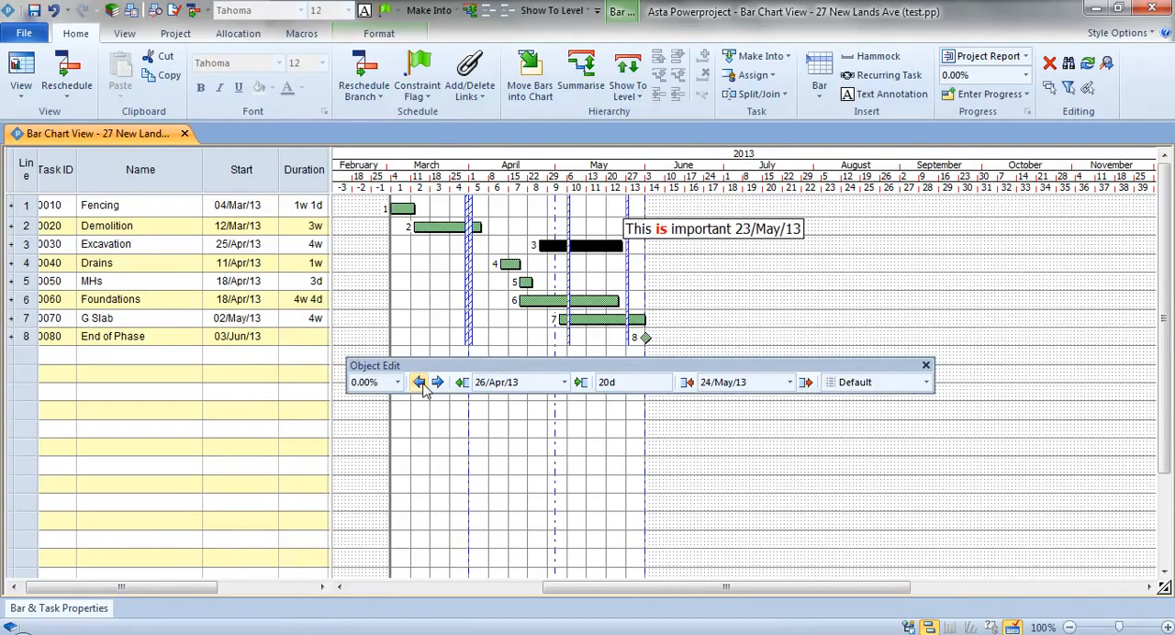
{"action": "left_click", "coordinate": [419, 384]}
{"action": "left_click", "coordinate": [419, 384]}
{"action": "left_click", "coordinate": [419, 384]}
{"action": "left_click", "coordinate": [419, 384]}
{"action": "left_click", "coordinate": [419, 383]}
{"action": "left_click", "coordinate": [418, 383]}
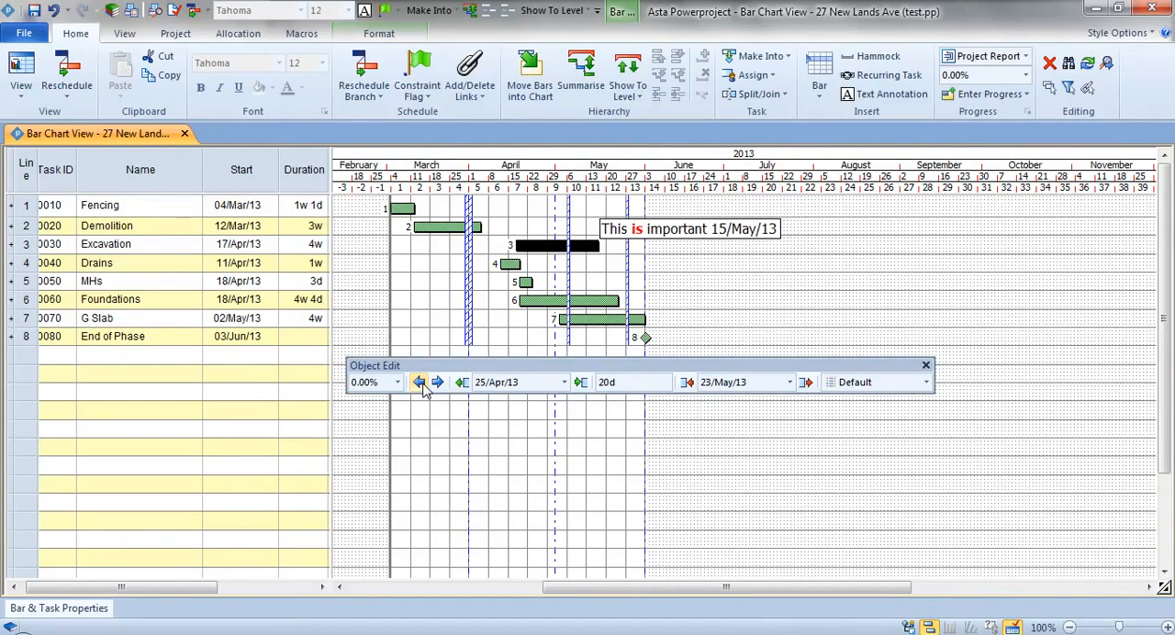
{"action": "left_click", "coordinate": [418, 384]}
- Reschedule the current chart and dock the Object Edit toolbar again
{"action": "left_click", "coordinate": [376, 78]}
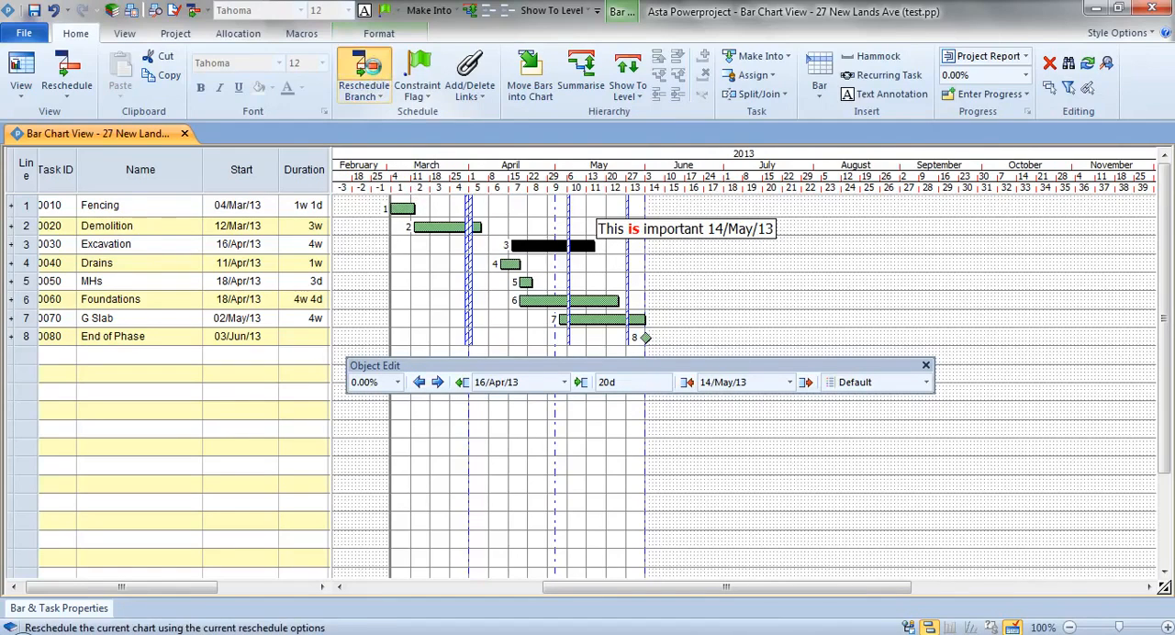
{"action": "left_click_drag", "start_coordinate": [589, 372], "coordinate": [435, 606]}
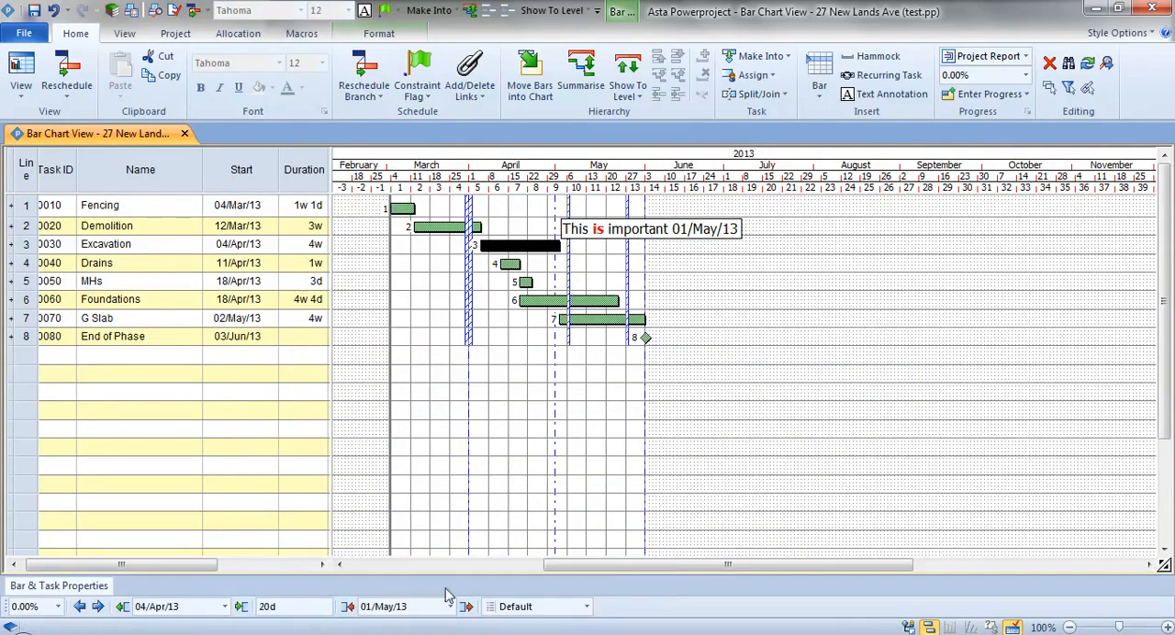
{"action": "left_click", "coordinate": [672, 283]}
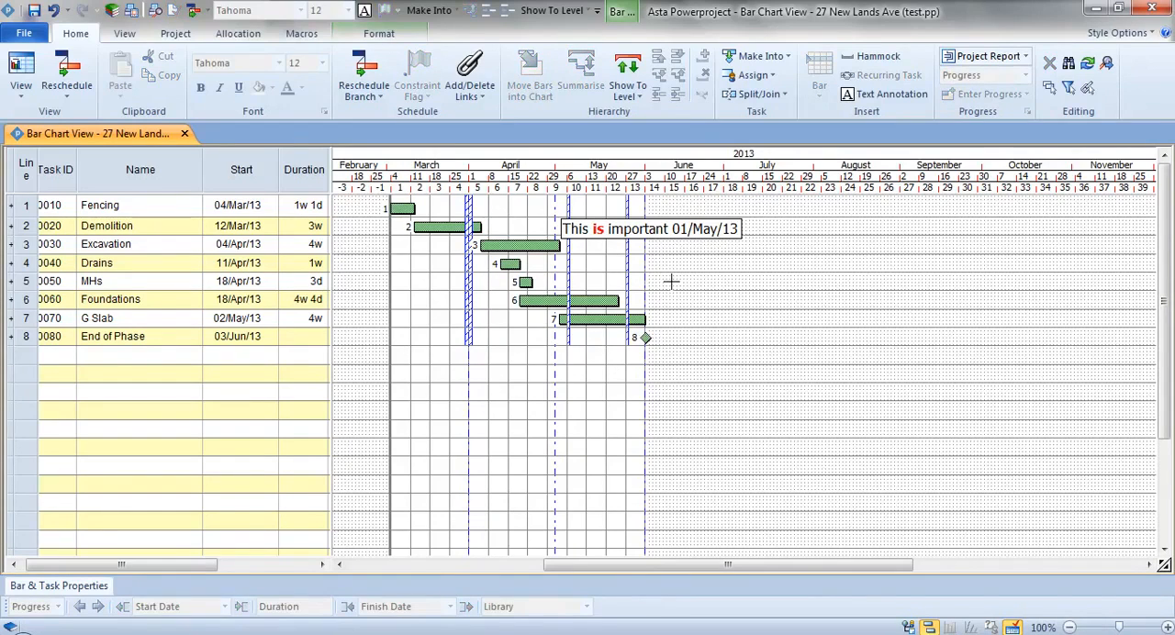
- Draw a new picture annotation attached to the End of Phase milestone, just above and to the right of it
{"action": "left_click", "coordinate": [379, 33]}
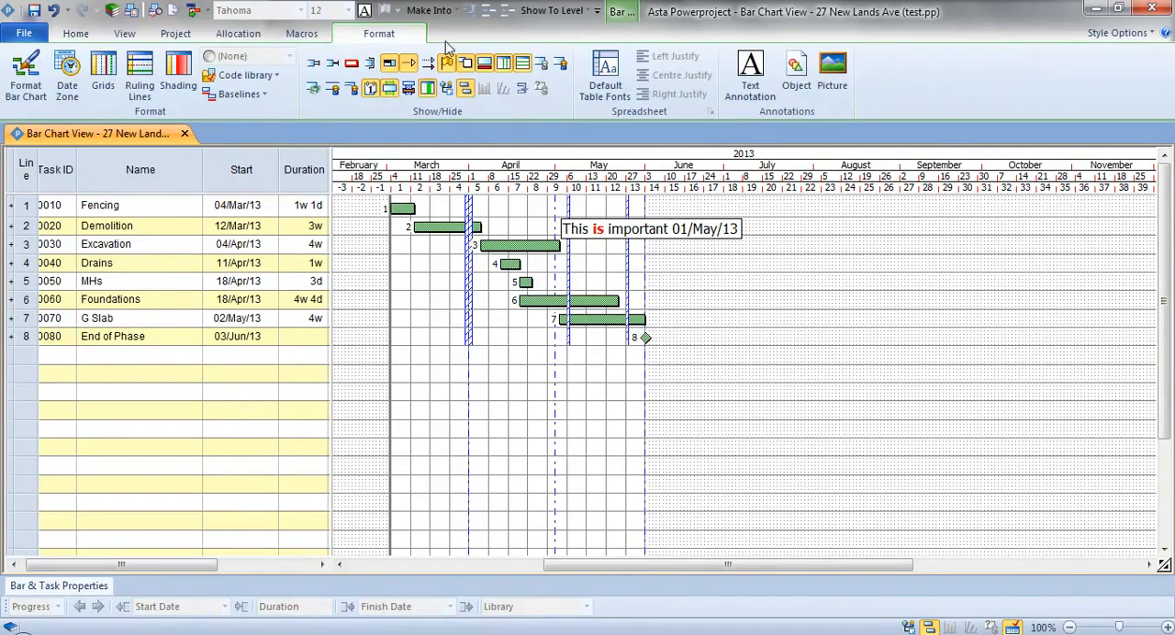
{"action": "left_click", "coordinate": [838, 81]}
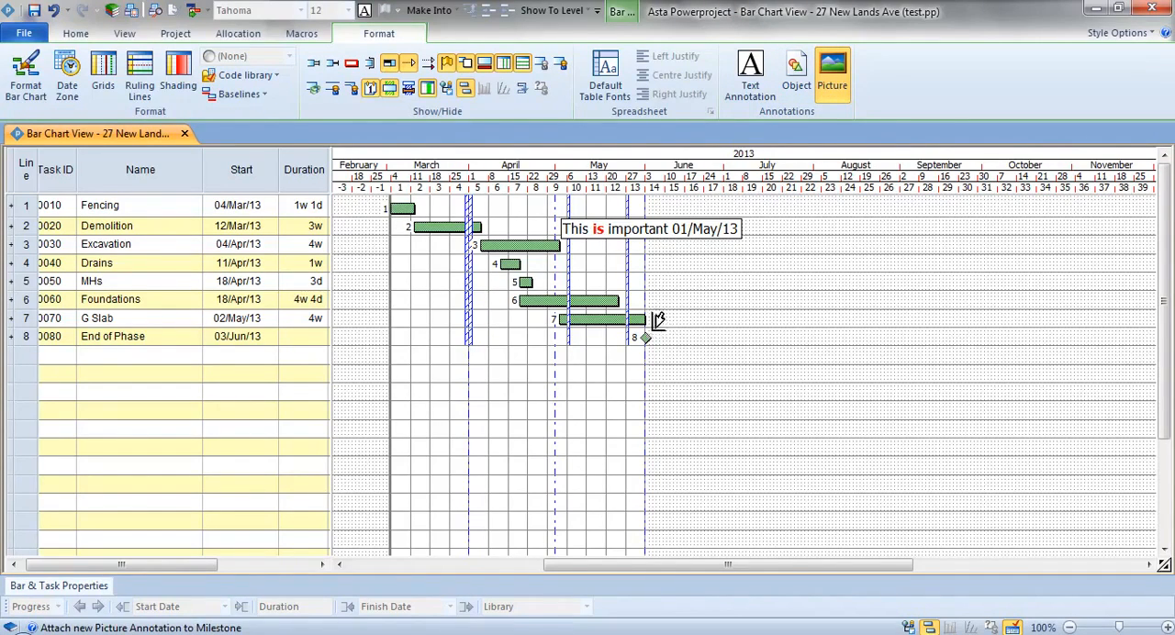
{"action": "mouse_move", "coordinate": [650, 331]}
{"action": "left_mouse_down"}
{"action": "mouse_move", "coordinate": [707, 306]}
{"action": "mouse_move", "coordinate": [714, 265]}
{"action": "left_mouse_up"}
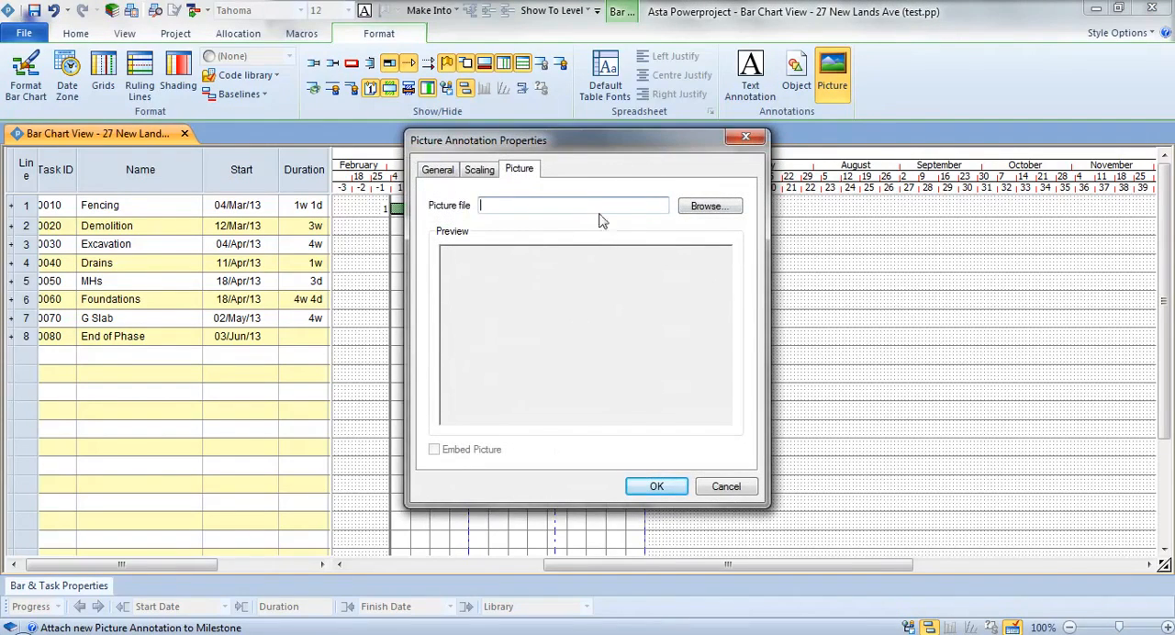
- Filter the Clipart folder to c*.png files and choose Checkered flag 3.png as the annotation's picture
{"action": "left_click", "coordinate": [710, 206]}
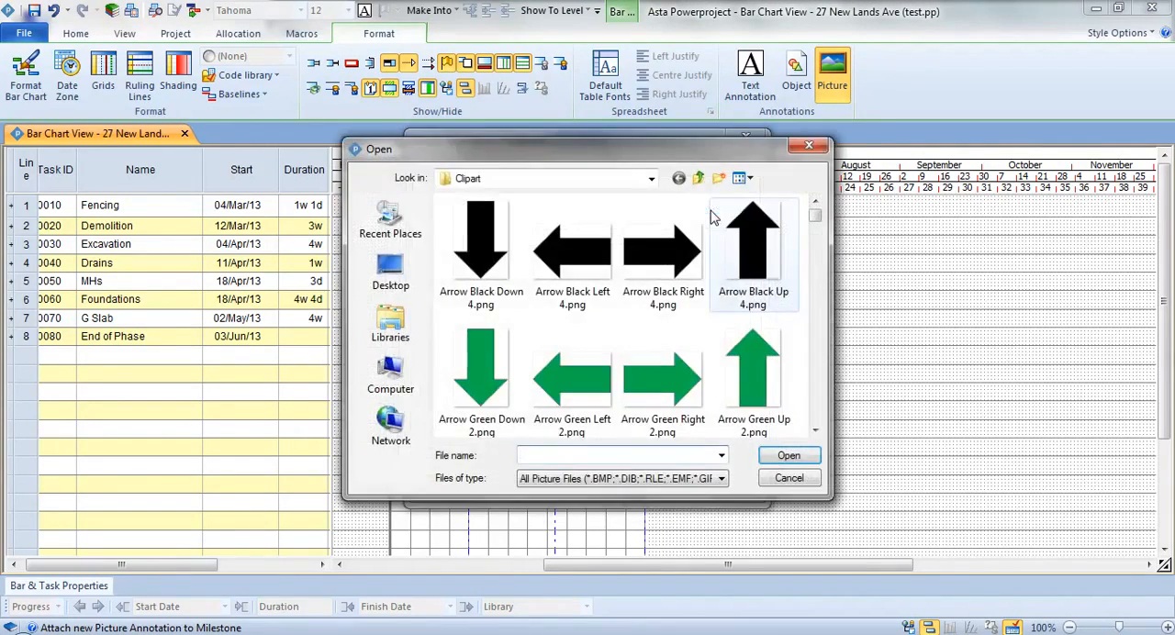
{"action": "left_click", "coordinate": [722, 455]}
{"action": "left_click", "coordinate": [689, 457]}
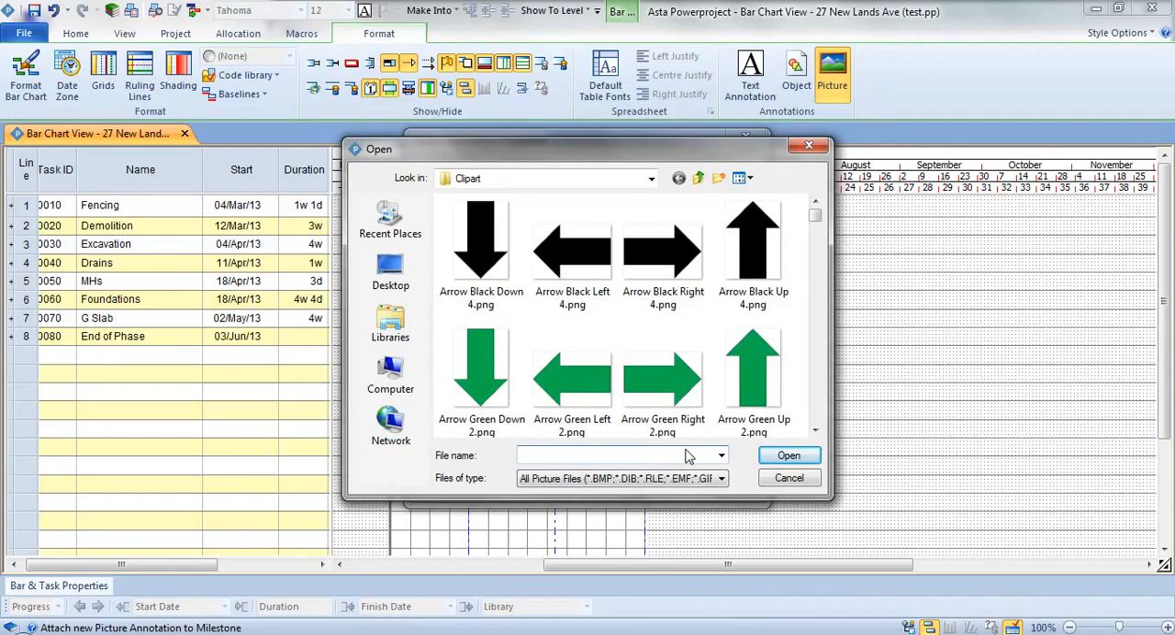
{"action": "type", "text": "c*.png"}
{"action": "key", "text": "Return"}
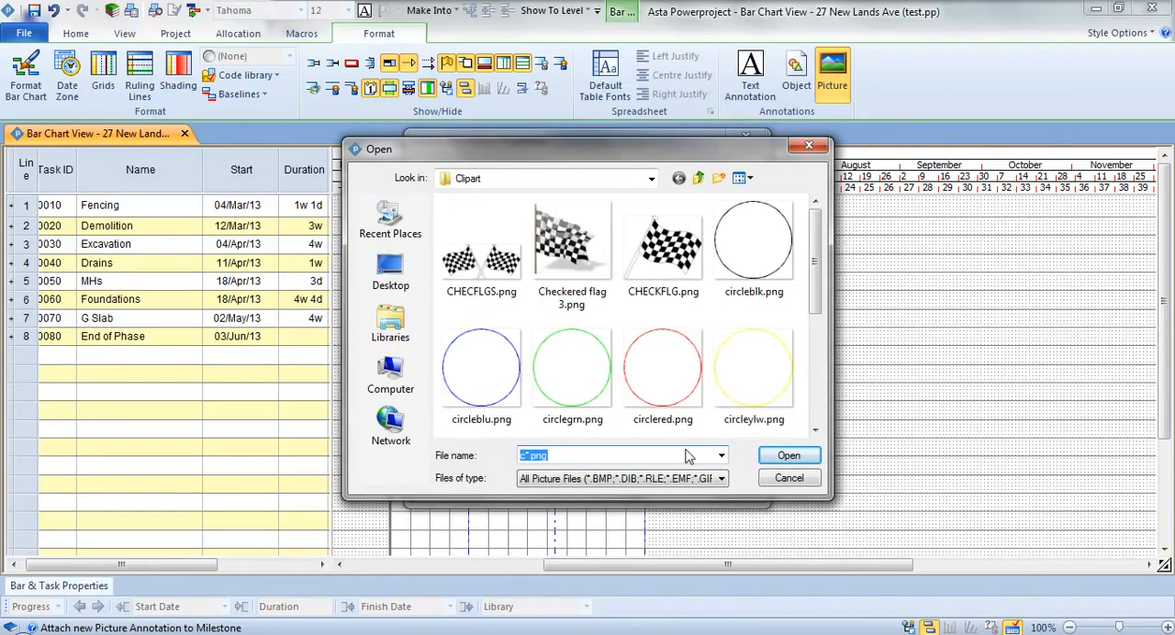
{"action": "left_click", "coordinate": [591, 262]}
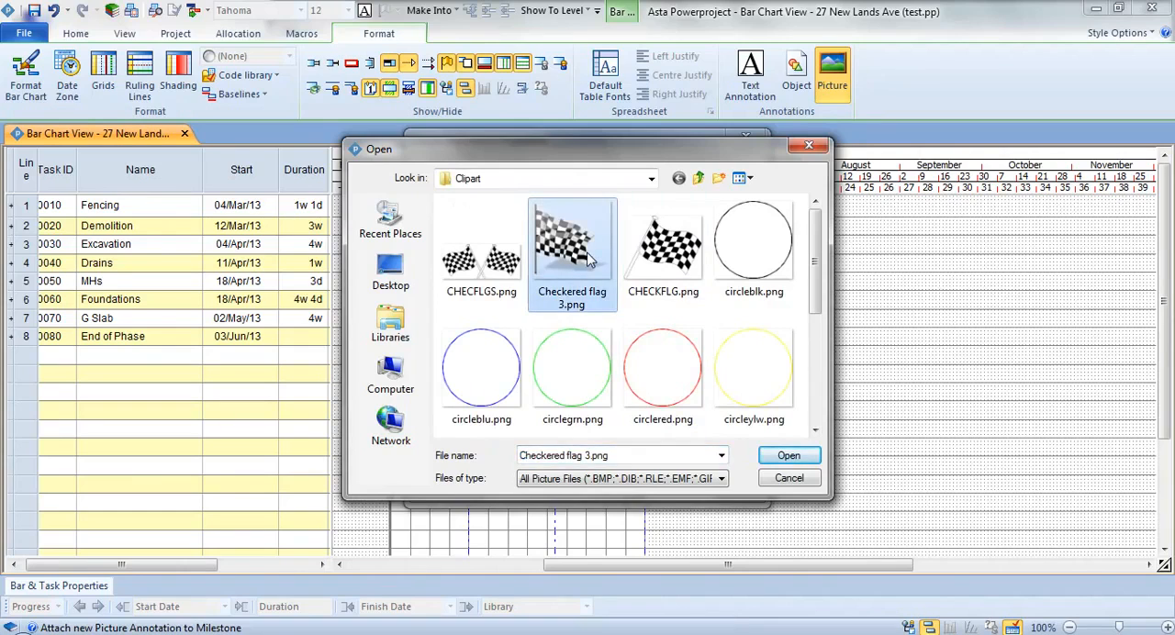
{"action": "double_click", "coordinate": [590, 262]}
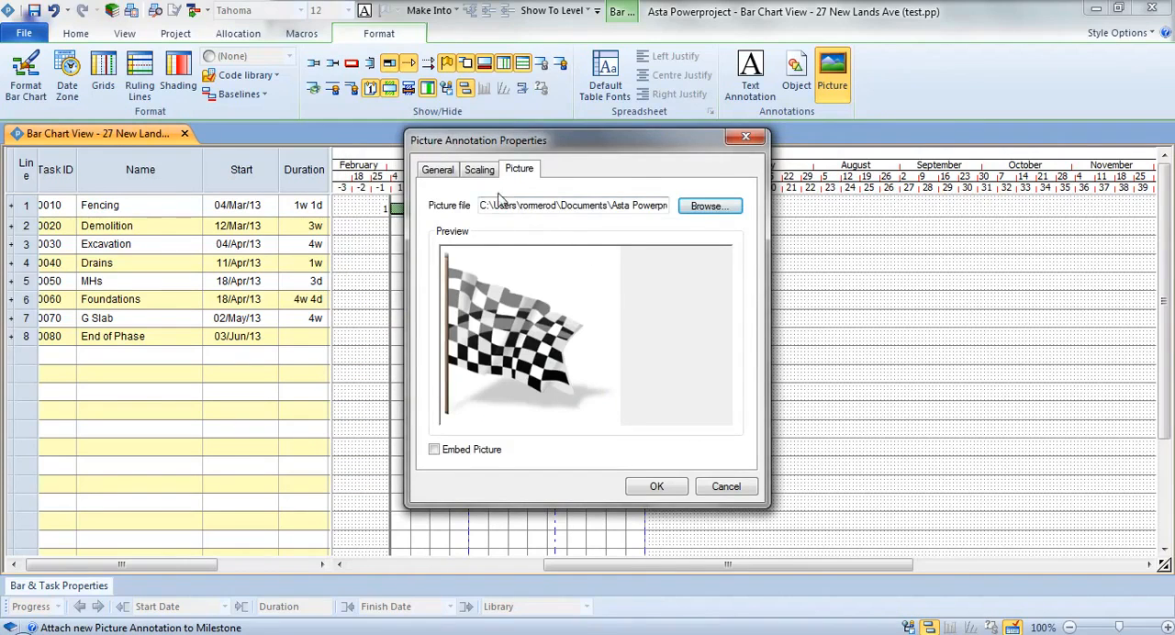
- Turn off the border around the flag picture annotation and accept its properties
{"action": "left_click", "coordinate": [450, 176]}
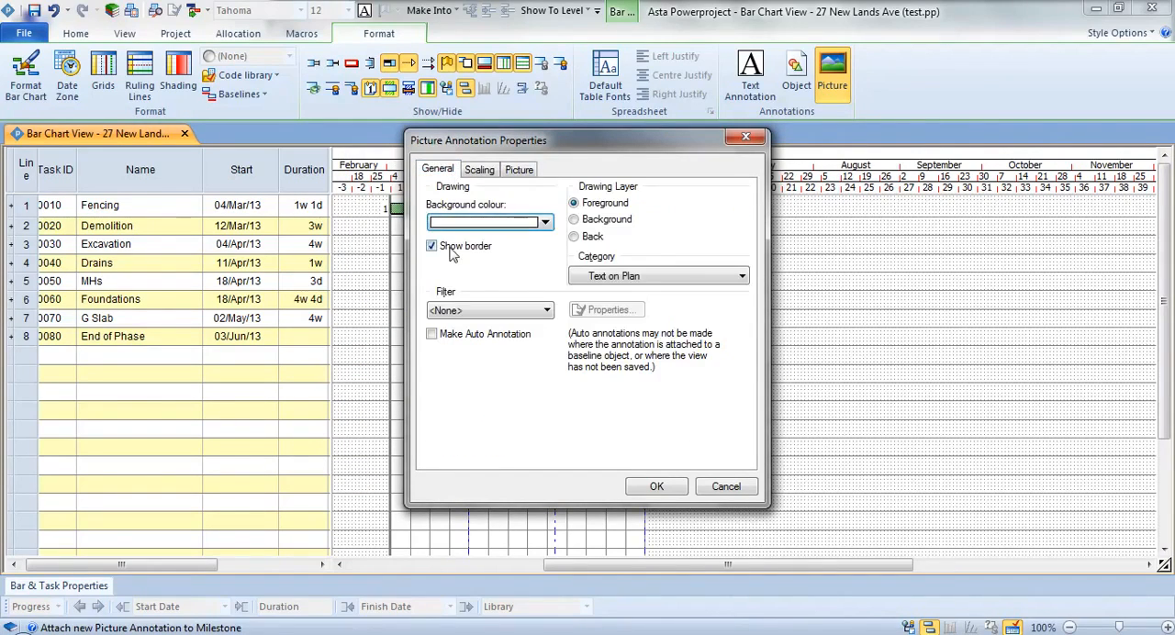
{"action": "left_click", "coordinate": [469, 226]}
{"action": "left_click", "coordinate": [442, 242]}
{"action": "left_click", "coordinate": [657, 487]}
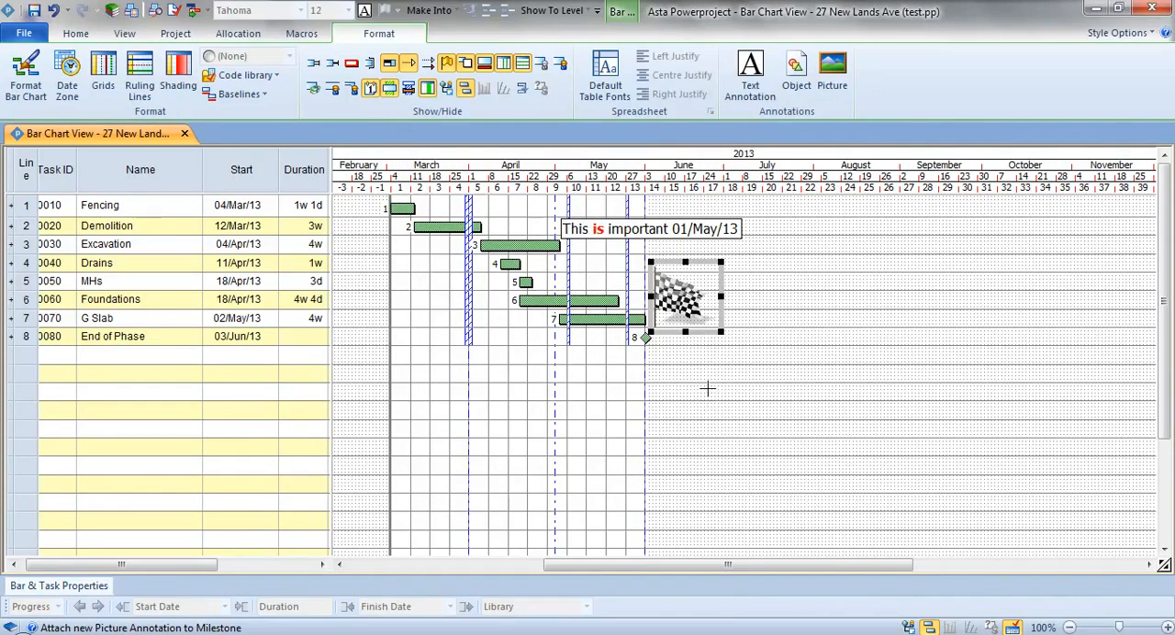
- Shrink the checkered flag picture slightly from its upper right corner and deselect it
{"action": "left_click", "coordinate": [764, 318]}
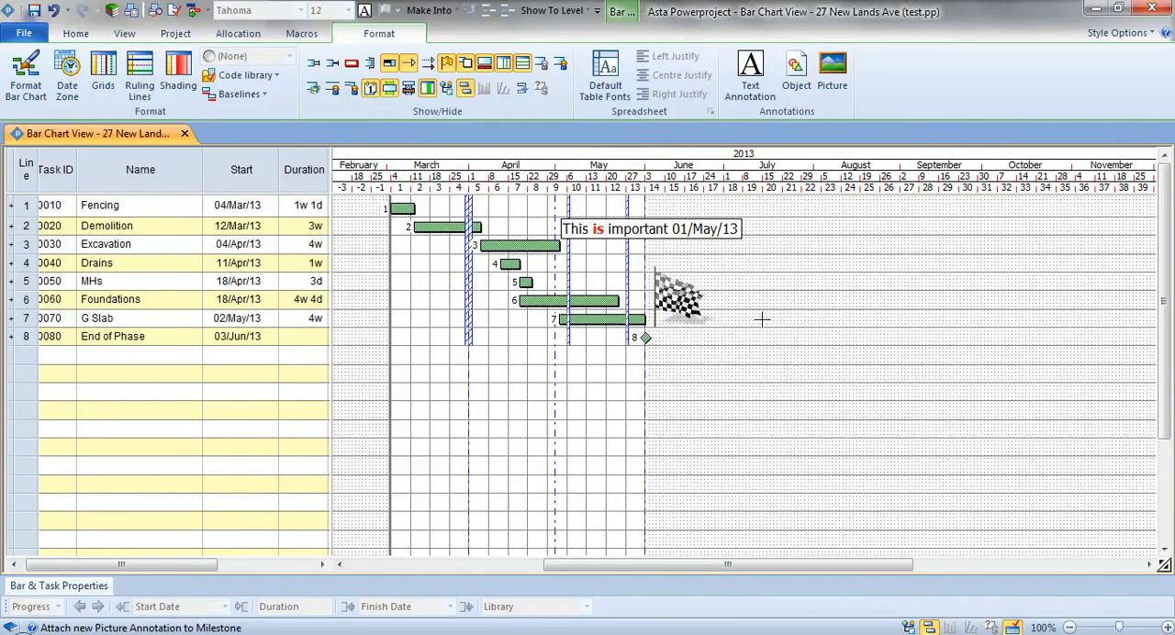
{"action": "left_click", "coordinate": [699, 301]}
{"action": "left_click_drag", "start_coordinate": [722, 264], "coordinate": [707, 278]}
{"action": "left_click", "coordinate": [757, 290]}
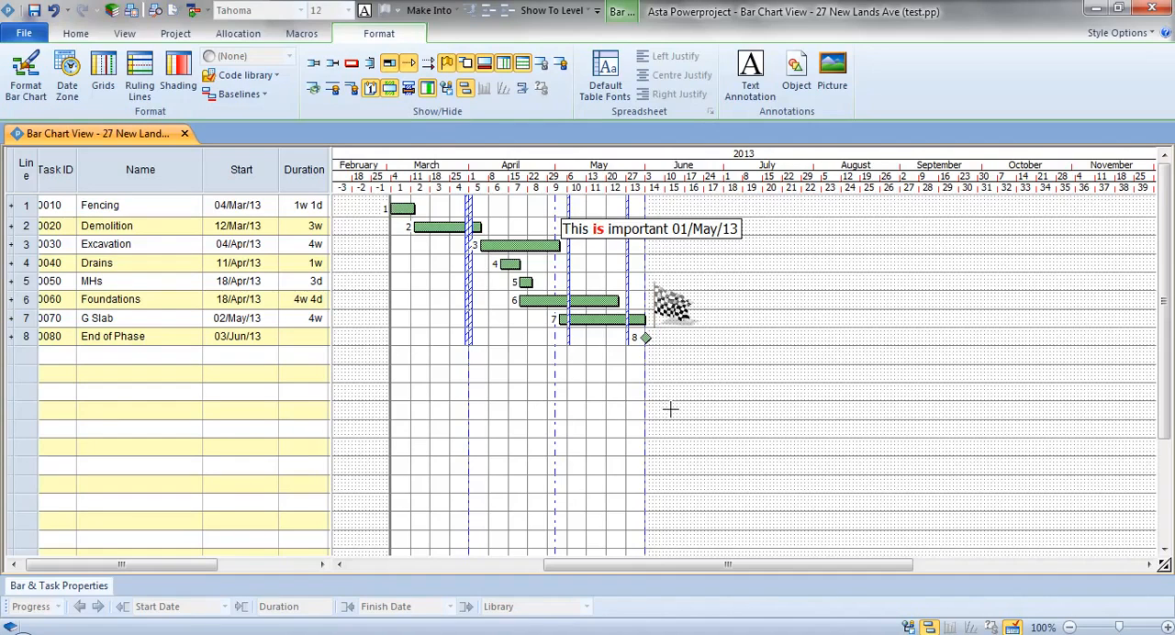
- Show the project tree, expand the Trades Contractor code library and widen the tree so the contractor names are easier to read
{"action": "left_click_drag", "start_coordinate": [135, 562], "coordinate": [130, 566]}
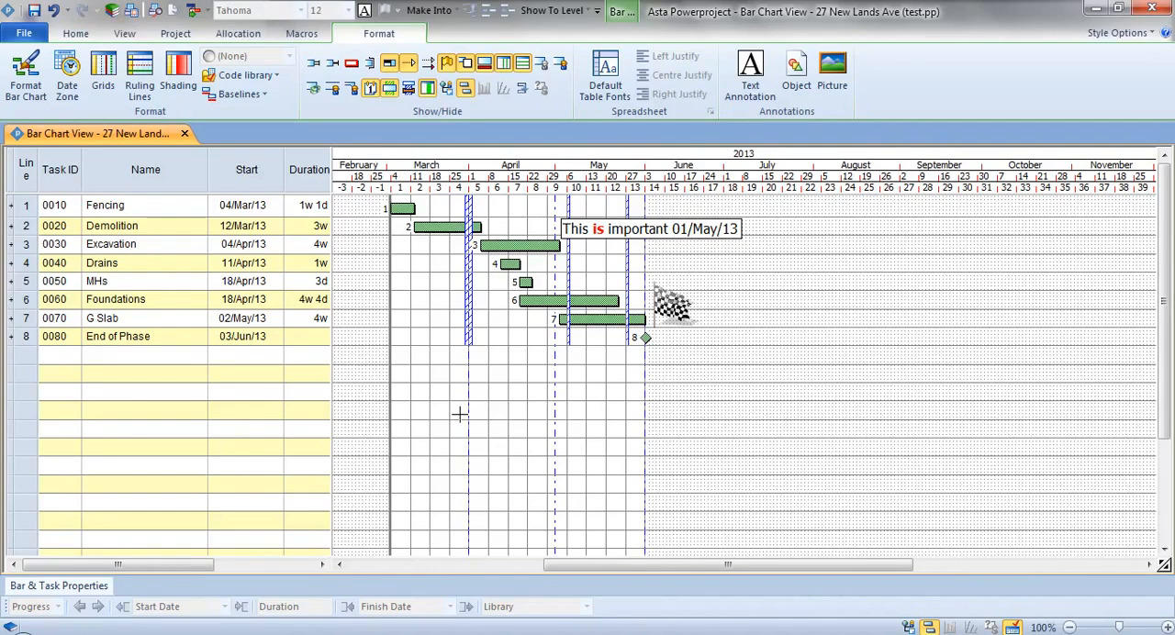
{"action": "left_click", "coordinate": [907, 628]}
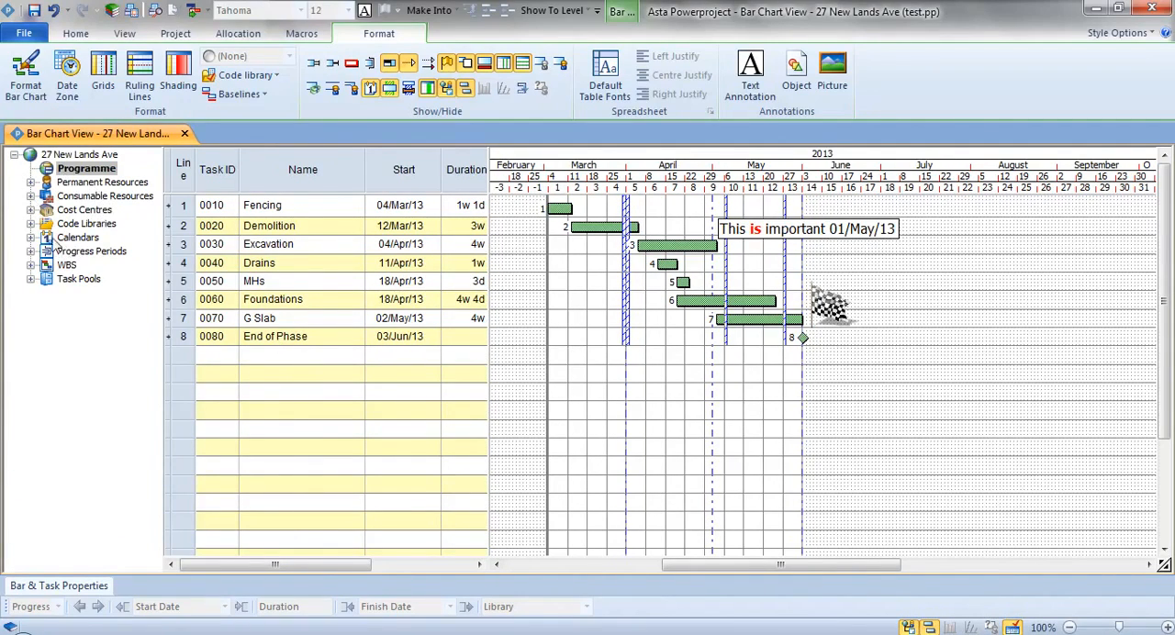
{"action": "left_click", "coordinate": [31, 224]}
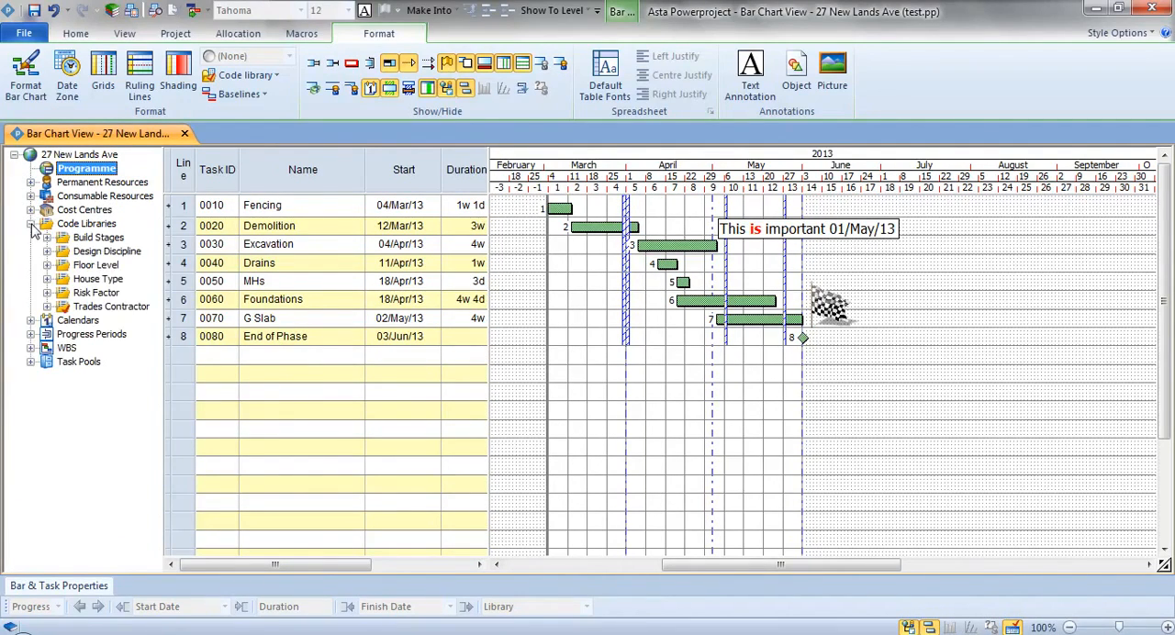
{"action": "left_click", "coordinate": [46, 307]}
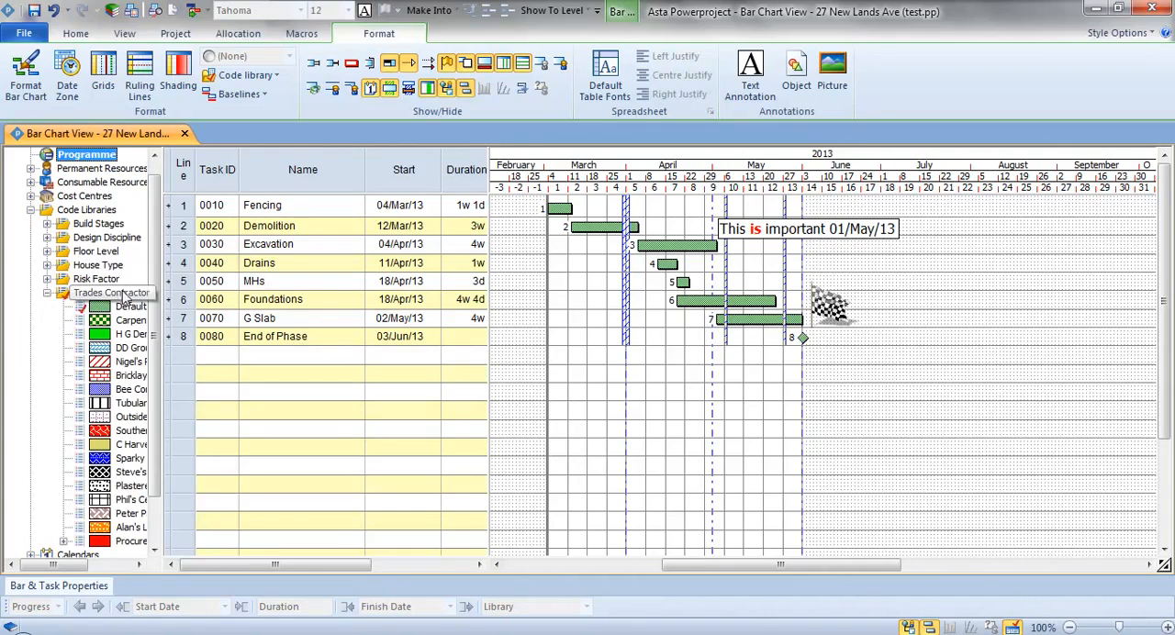
{"action": "left_click", "coordinate": [120, 297]}
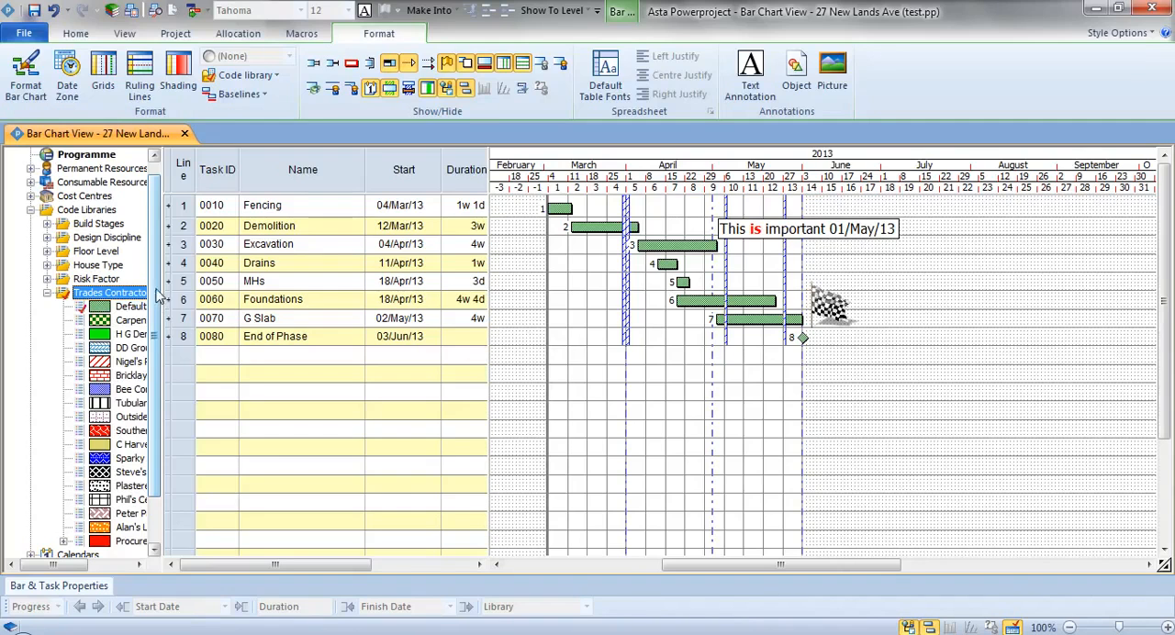
{"action": "left_click_drag", "start_coordinate": [161, 284], "coordinate": [200, 292]}
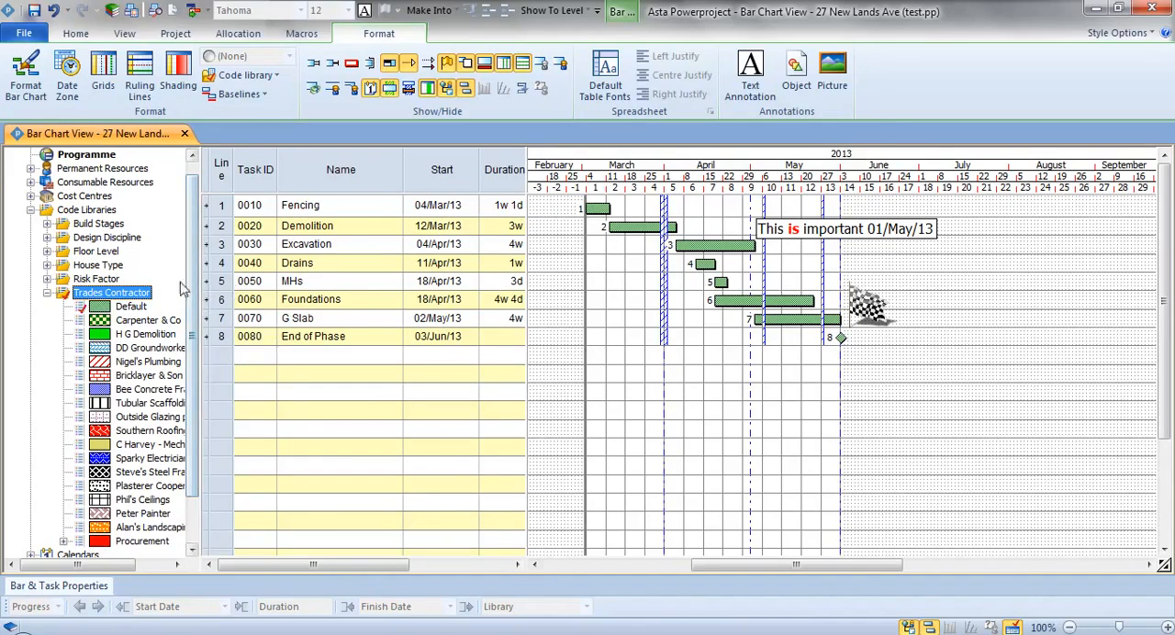
- Assign Carpenter & Co, H G Demolition, DD Groundworker, Nigel's Plumbing and Bricklayer & Son Ltd to Fencing, Demolition, Excavation, Drains and MHs respectively
{"action": "left_click", "coordinate": [131, 321]}
{"action": "left_click_drag", "start_coordinate": [132, 321], "coordinate": [602, 213]}
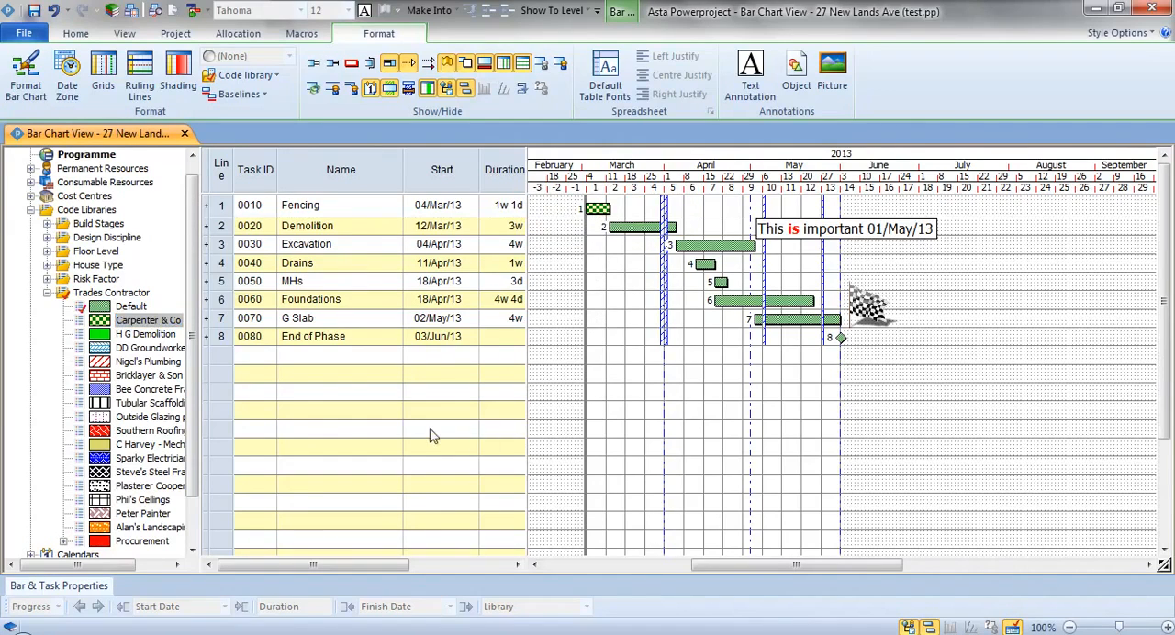
{"action": "left_click_drag", "start_coordinate": [158, 337], "coordinate": [634, 229]}
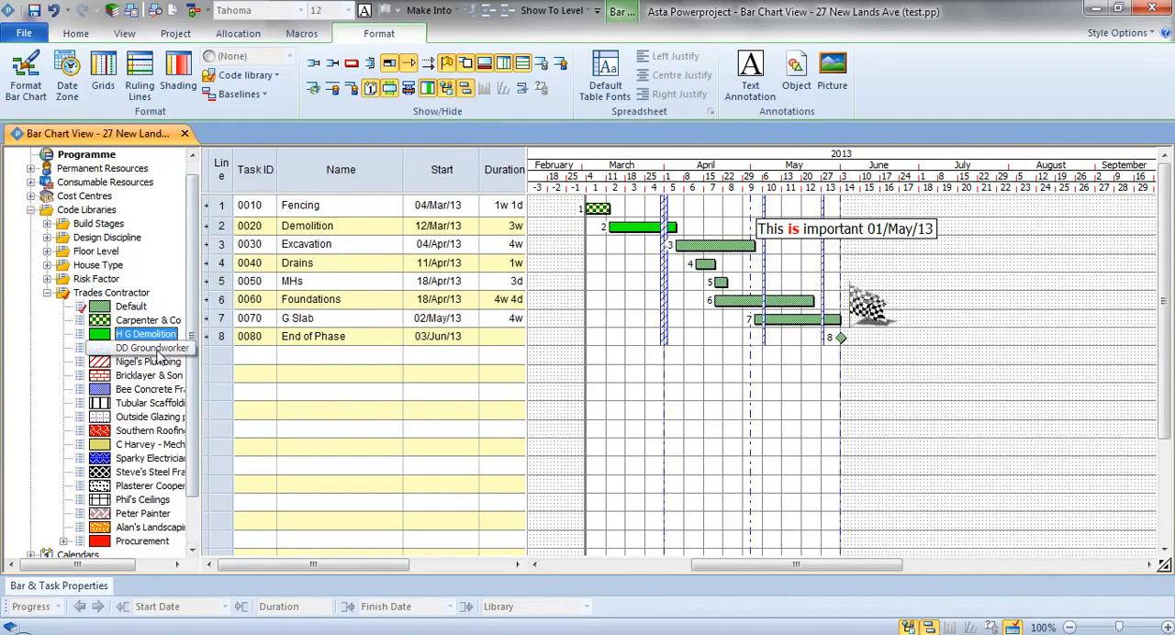
{"action": "left_click_drag", "start_coordinate": [158, 357], "coordinate": [702, 250]}
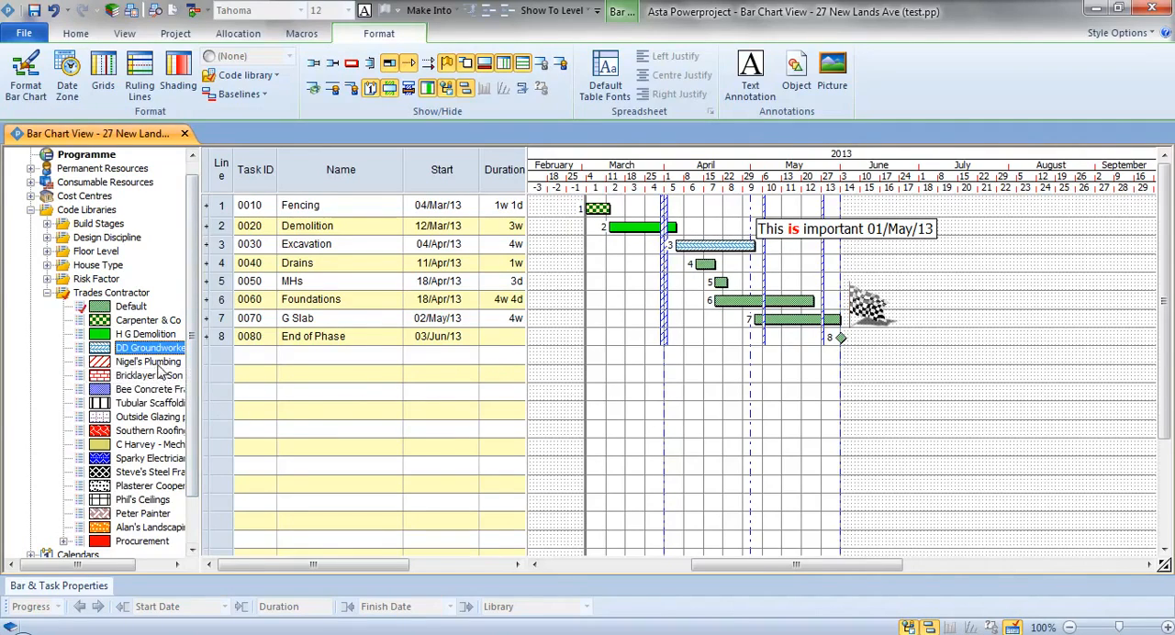
{"action": "mouse_move", "coordinate": [147, 362]}
{"action": "left_mouse_down"}
{"action": "mouse_move", "coordinate": [726, 308]}
{"action": "mouse_move", "coordinate": [719, 275]}
{"action": "left_mouse_up"}
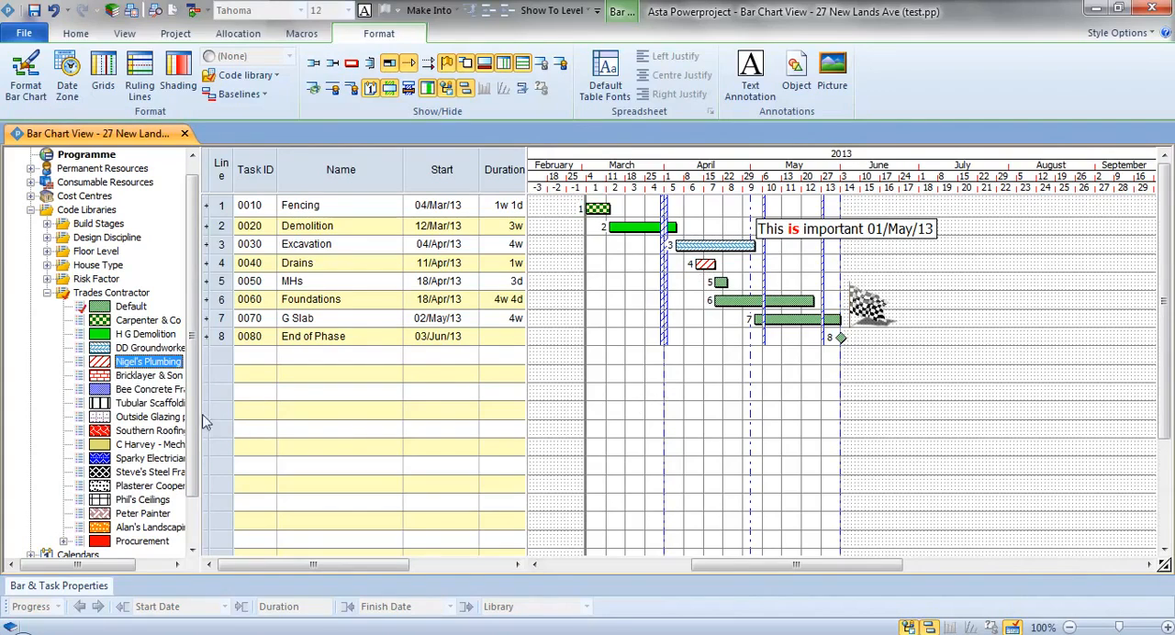
{"action": "left_click_drag", "start_coordinate": [152, 377], "coordinate": [721, 282]}
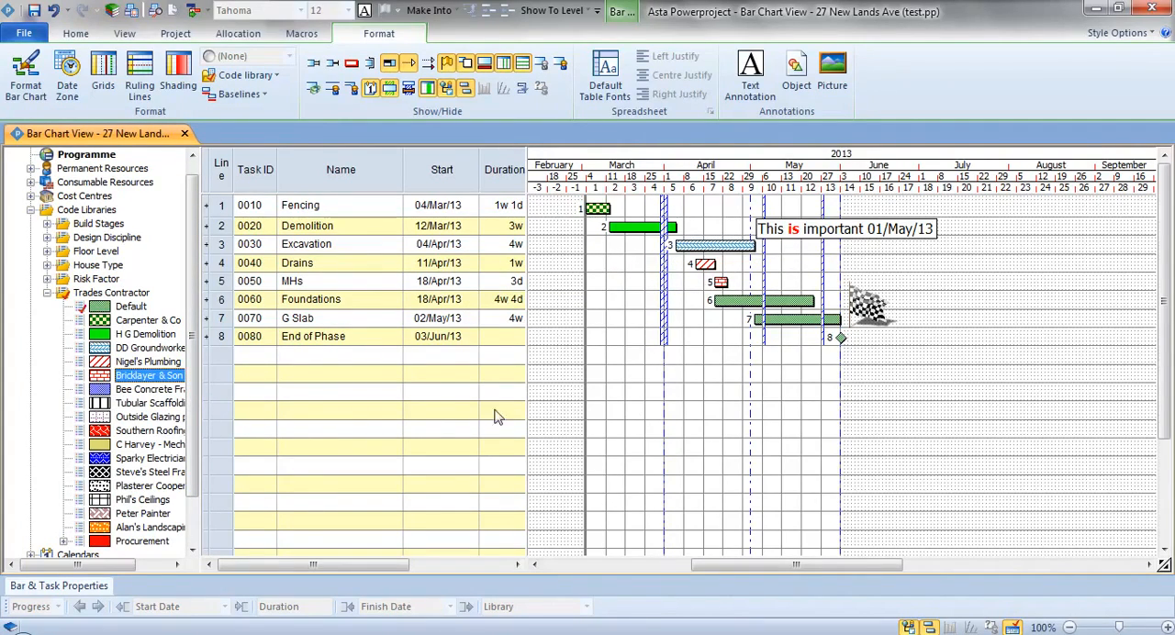
- Assign the Bee Concrete Frame contractor code to the Foundations and G Slab tasks together
{"action": "left_click", "coordinate": [158, 376]}
{"action": "left_click", "coordinate": [774, 303]}
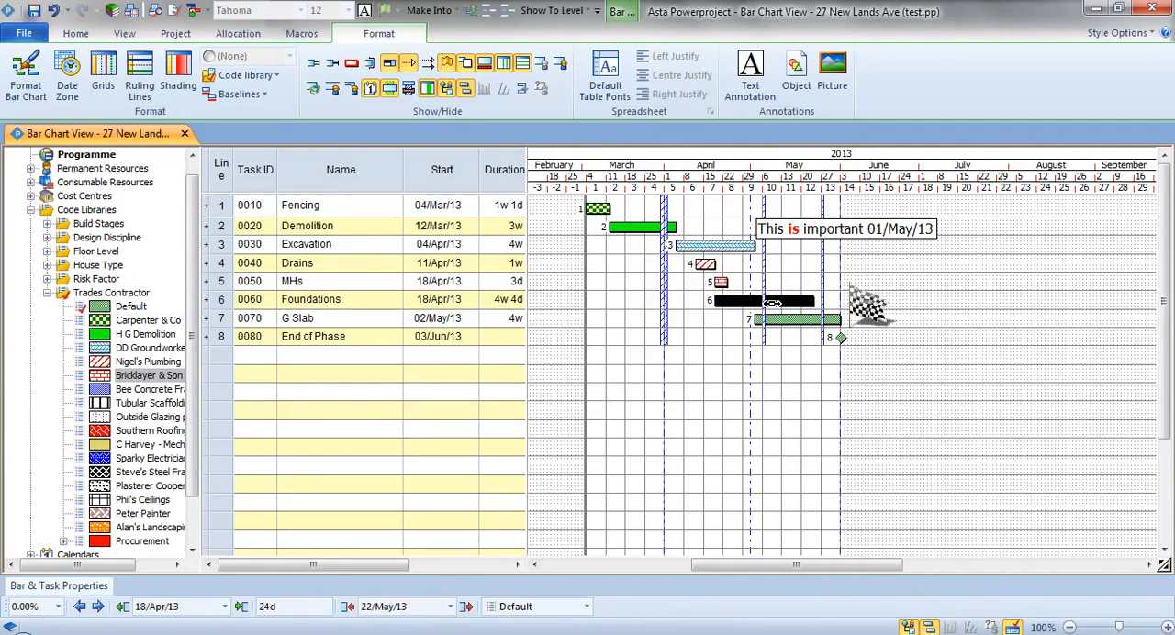
{"action": "left_click", "coordinate": [782, 318], "text": "ctrl"}
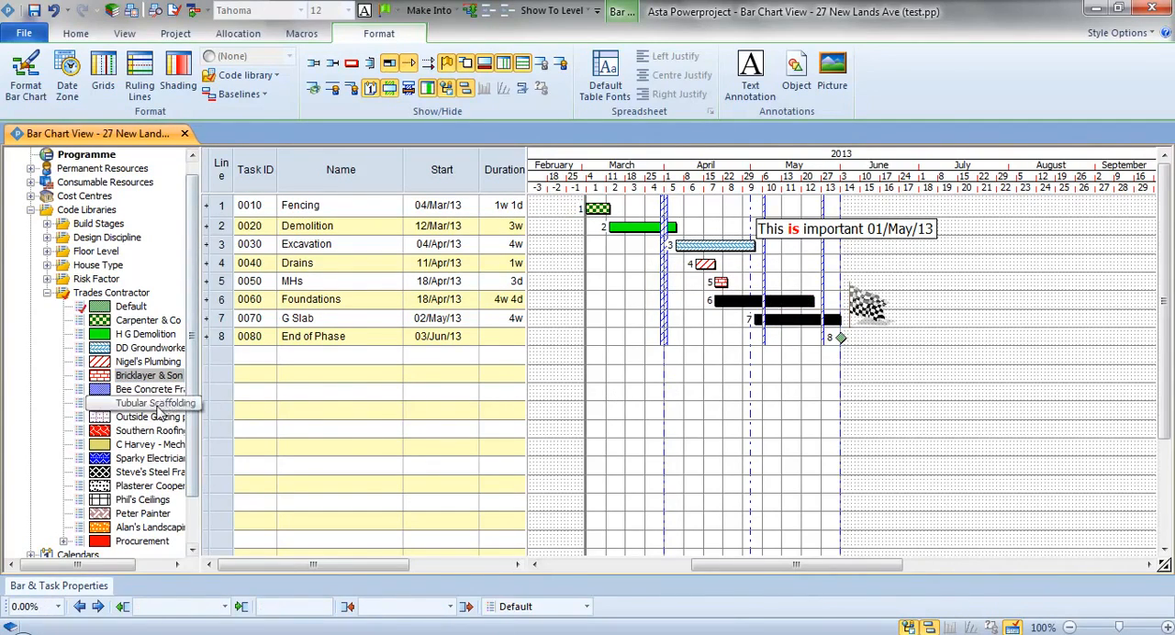
{"action": "left_click_drag", "start_coordinate": [156, 389], "coordinate": [770, 306]}
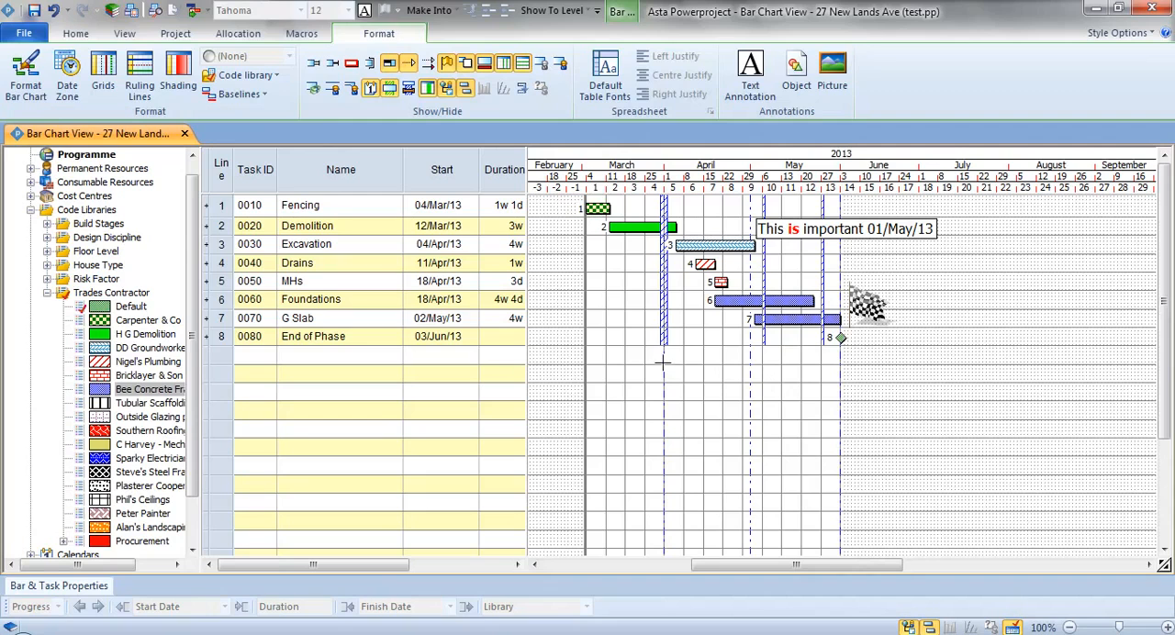
- Preview the chart as it will be printed and switch its border to EXAMPLE2 A3L.B, A3 Landscape
{"action": "left_click", "coordinate": [156, 11]}
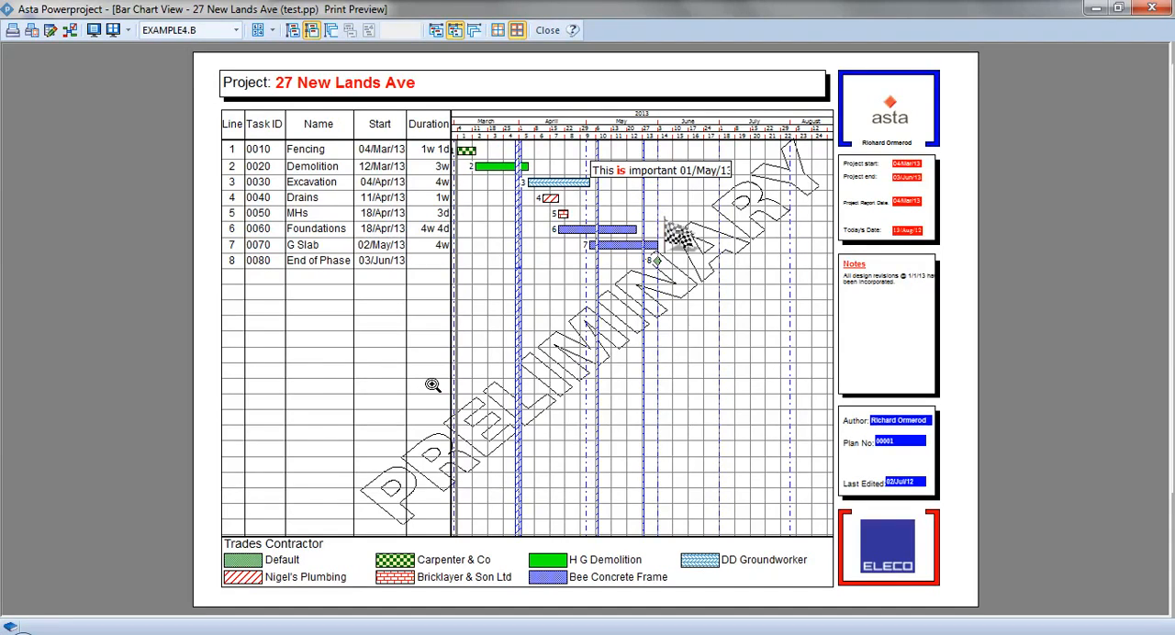
{"action": "left_click", "coordinate": [206, 31]}
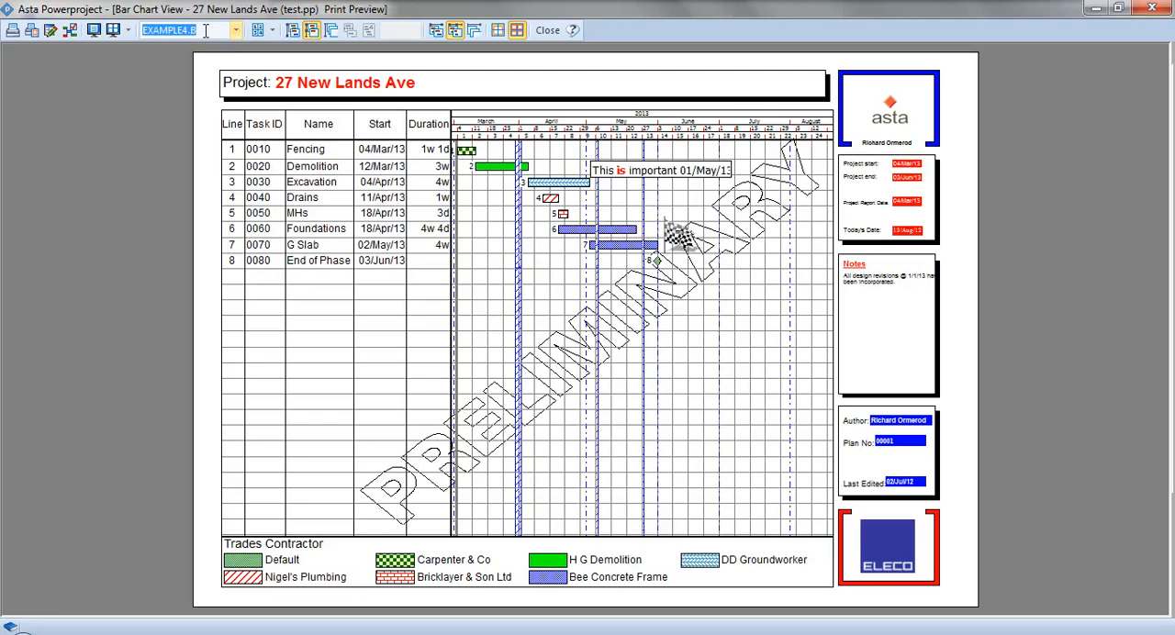
{"action": "left_click", "coordinate": [237, 31]}
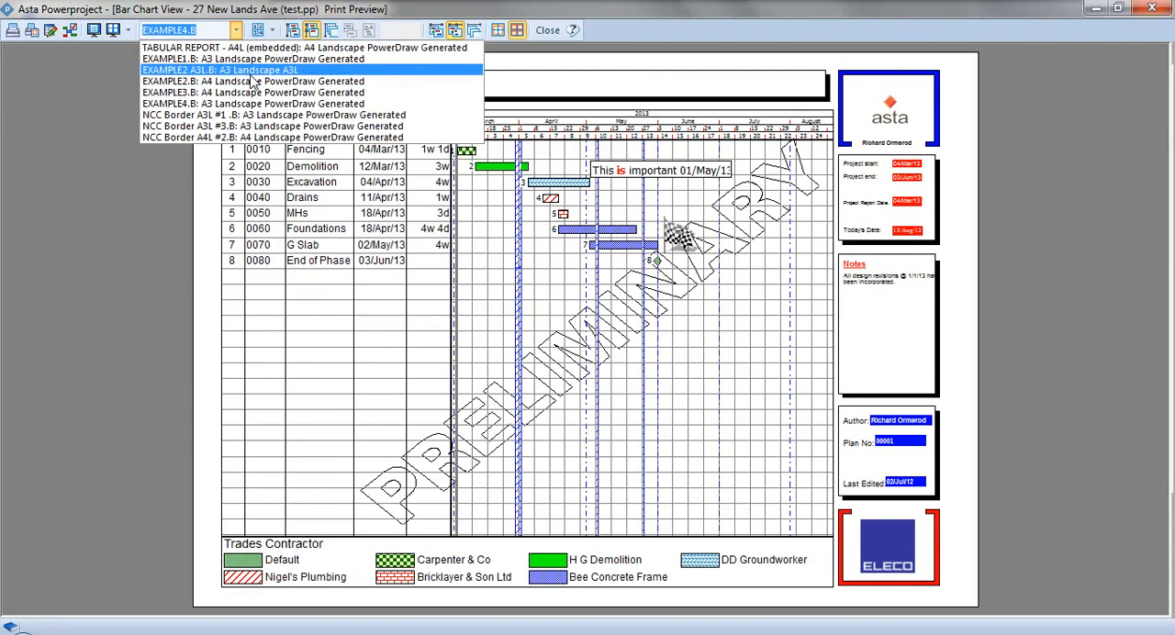
{"action": "left_click", "coordinate": [248, 72]}
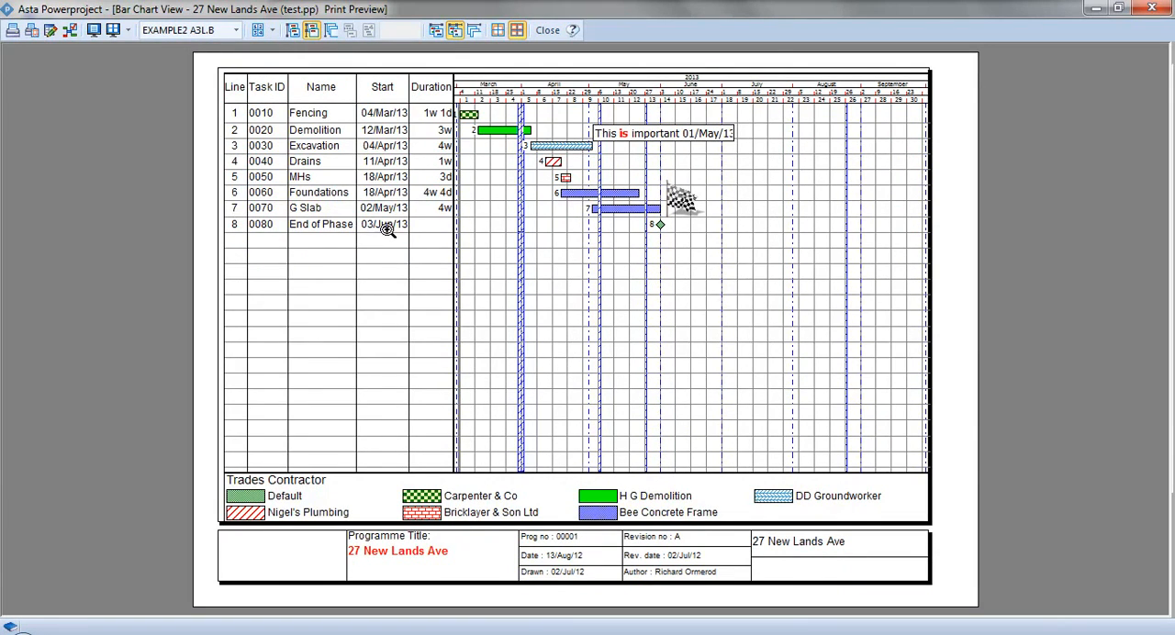
{"action": "left_click", "coordinate": [273, 30]}
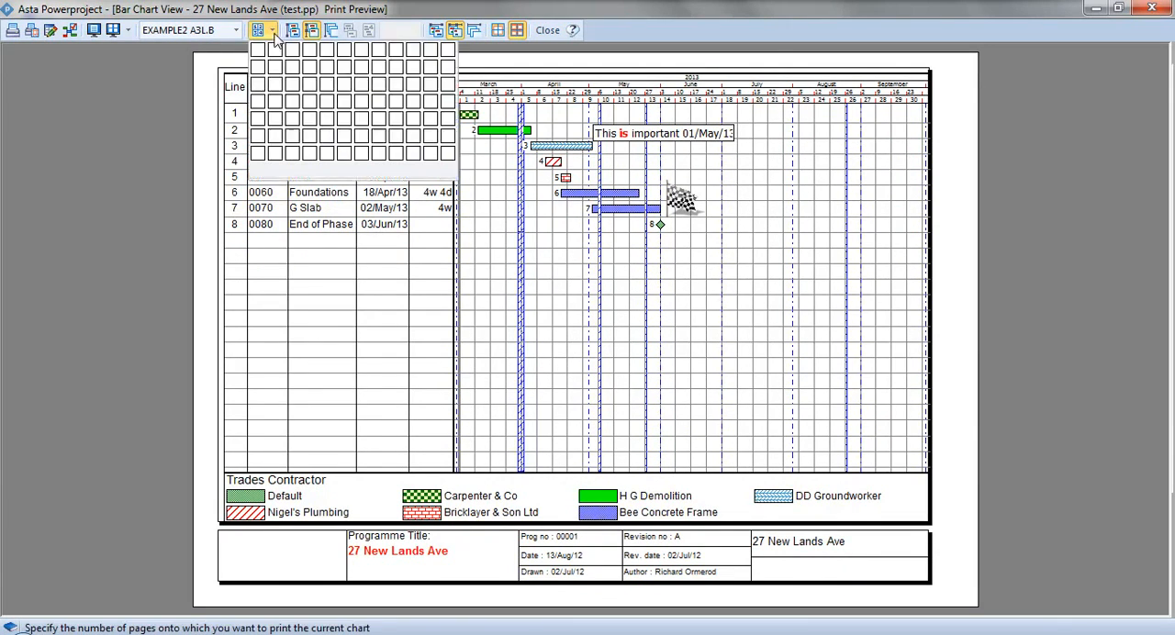
{"action": "left_click", "coordinate": [165, 82]}
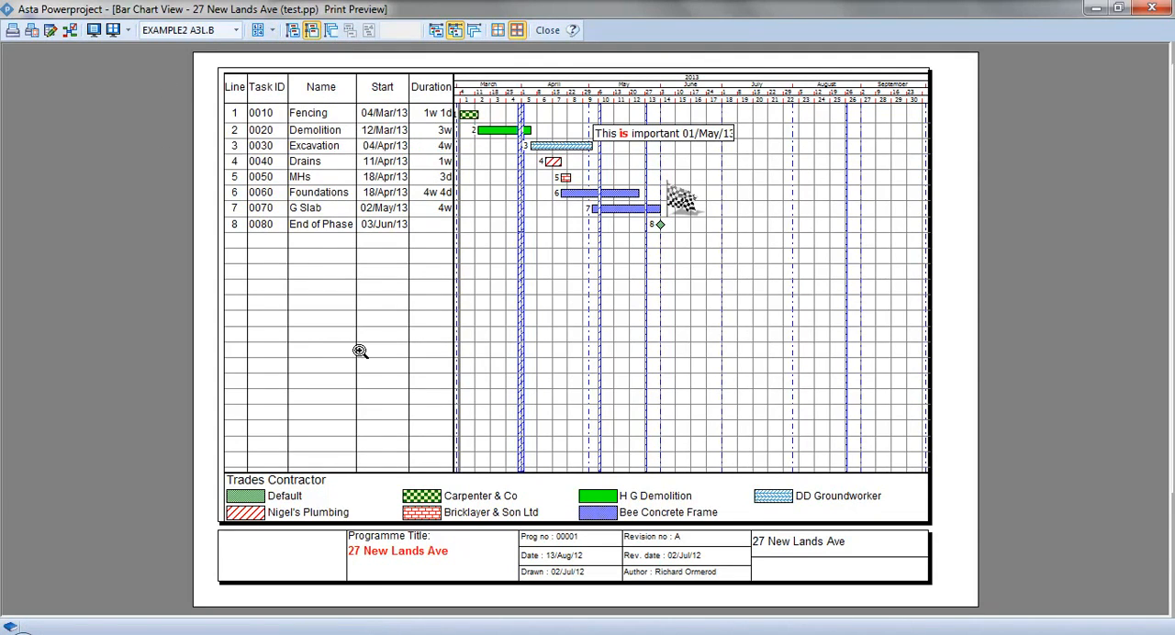
- Open the EXAMPLE2 A3L.B border file from the print settings for editing in Asta Powerdraw and enlarge that window
{"action": "left_click", "coordinate": [30, 31]}
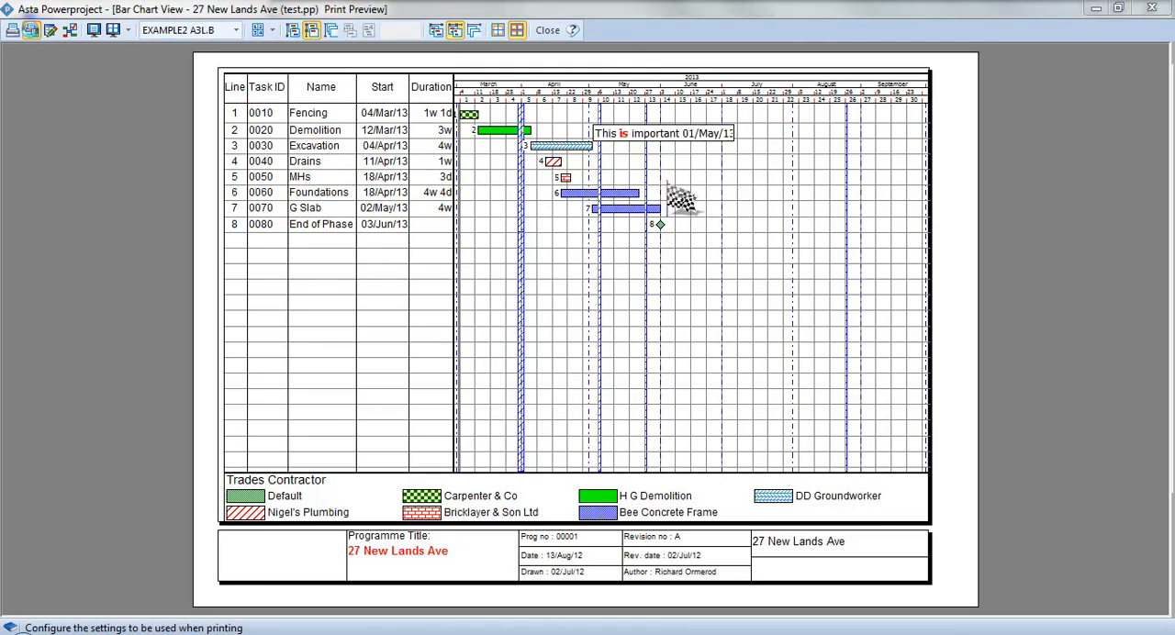
{"action": "left_click", "coordinate": [447, 196]}
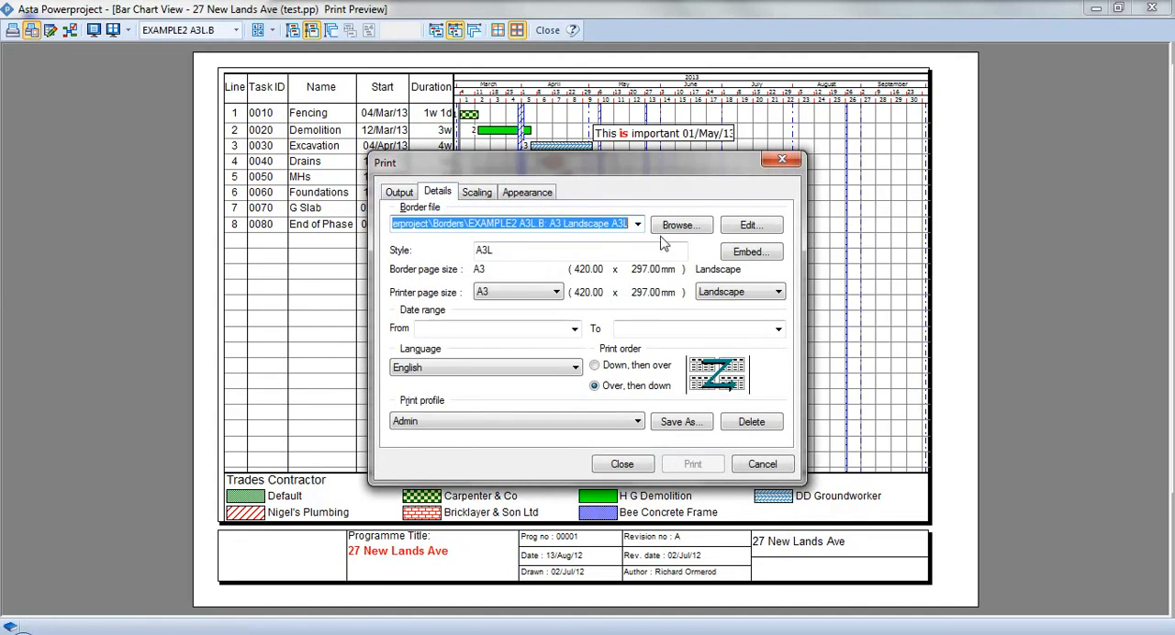
{"action": "left_click", "coordinate": [749, 227]}
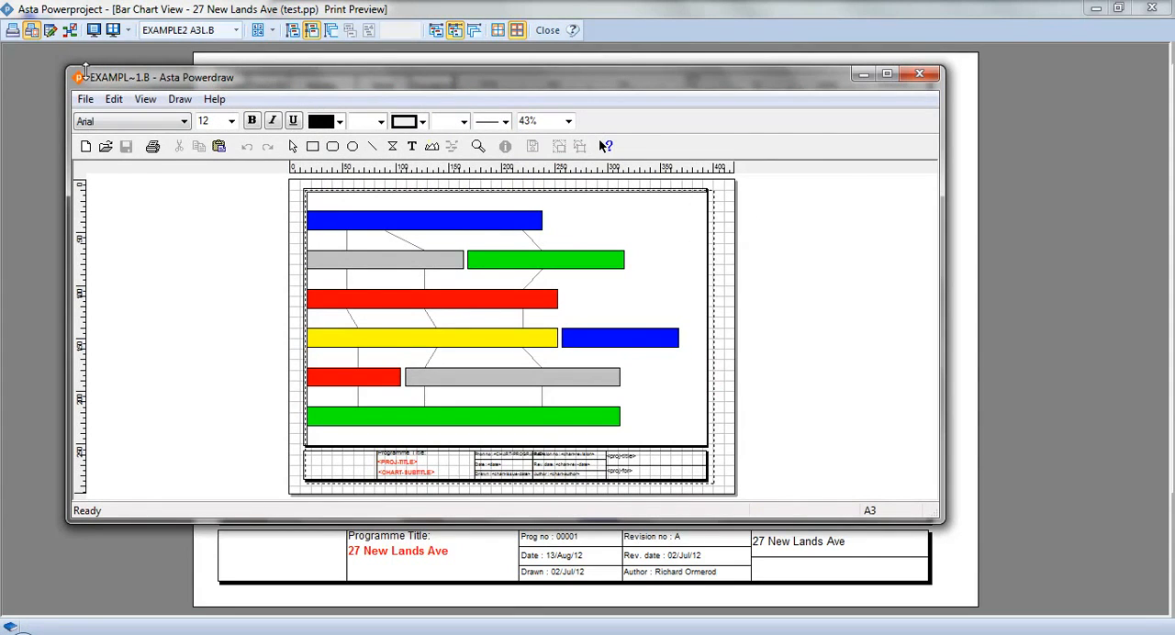
{"action": "left_click_drag", "start_coordinate": [67, 67], "coordinate": [33, 12]}
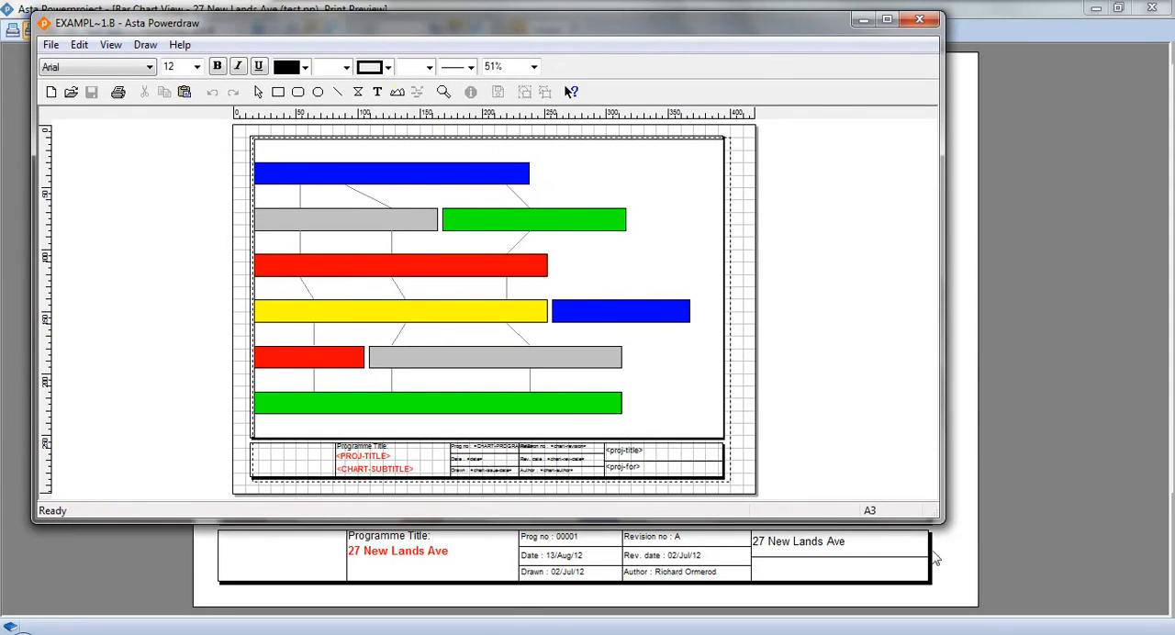
- Draw a picture frame about 34 by 24 mm in the empty title block cell beside Programme Title
{"action": "left_click_drag", "start_coordinate": [944, 521], "coordinate": [1036, 597]}
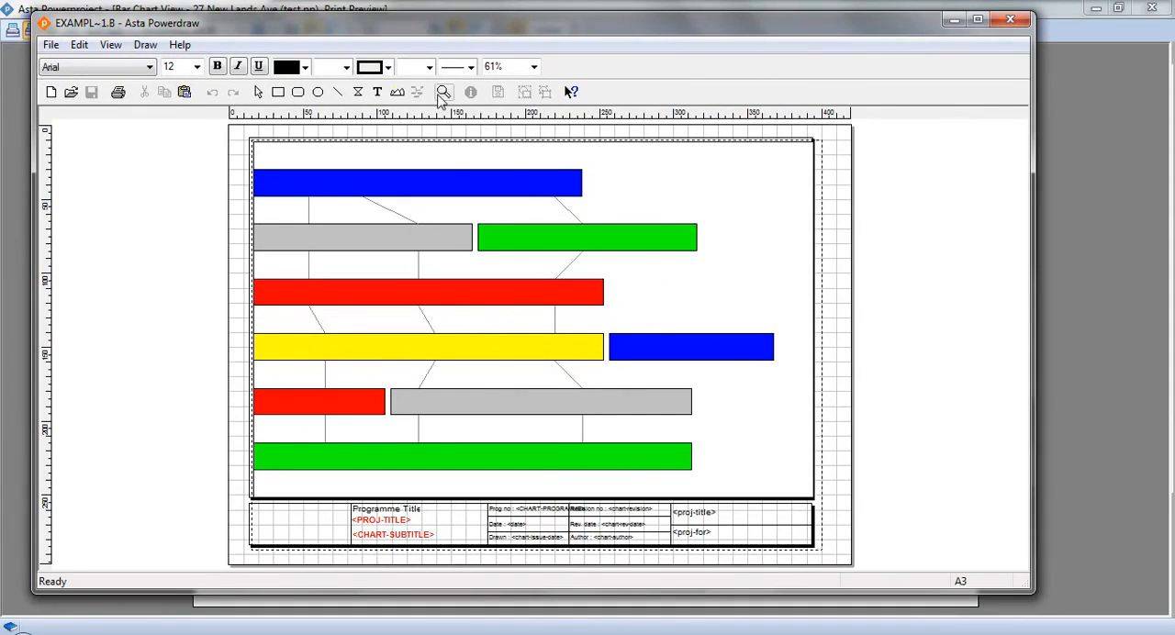
{"action": "left_click_drag", "start_coordinate": [242, 483], "coordinate": [380, 569]}
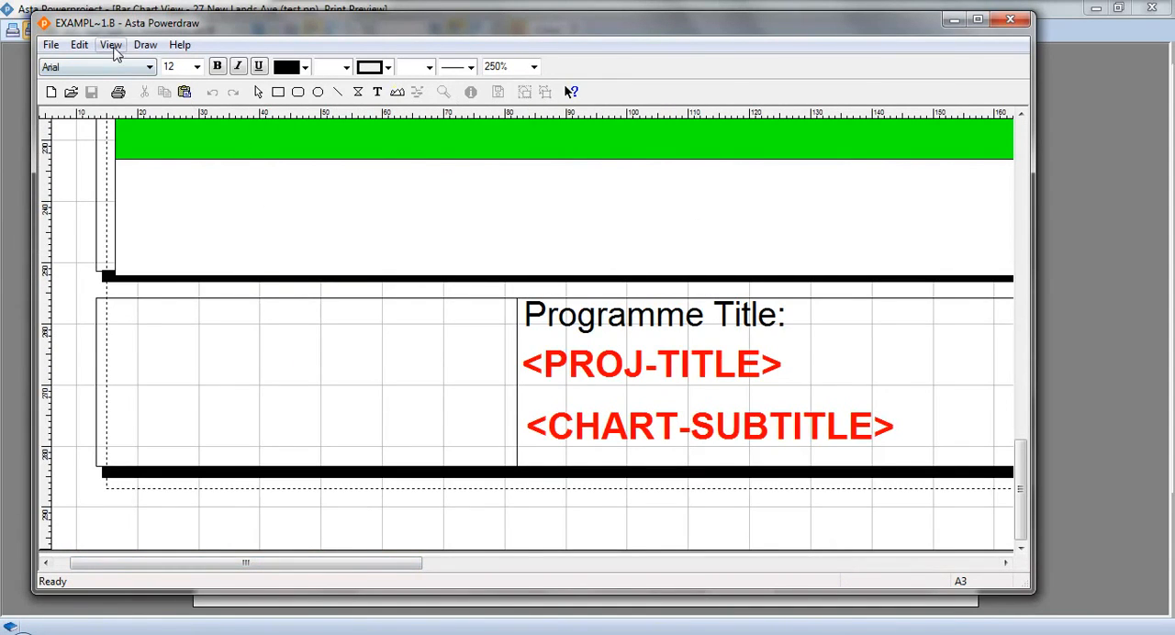
{"action": "left_click", "coordinate": [111, 44]}
{"action": "left_click", "coordinate": [177, 188]}
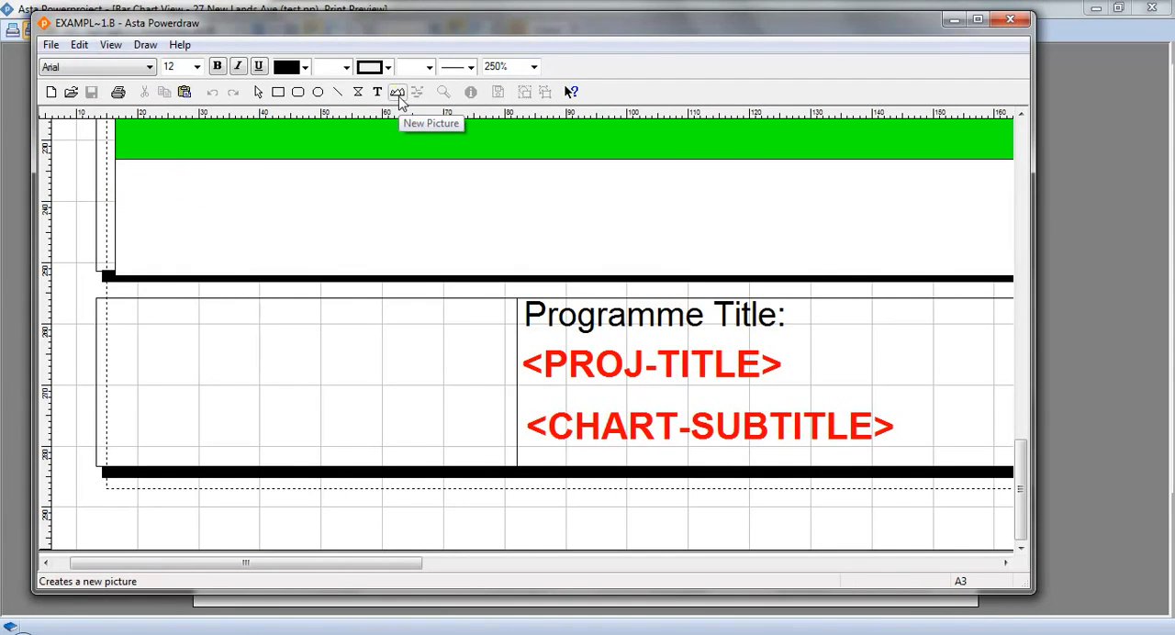
{"action": "left_click", "coordinate": [398, 94]}
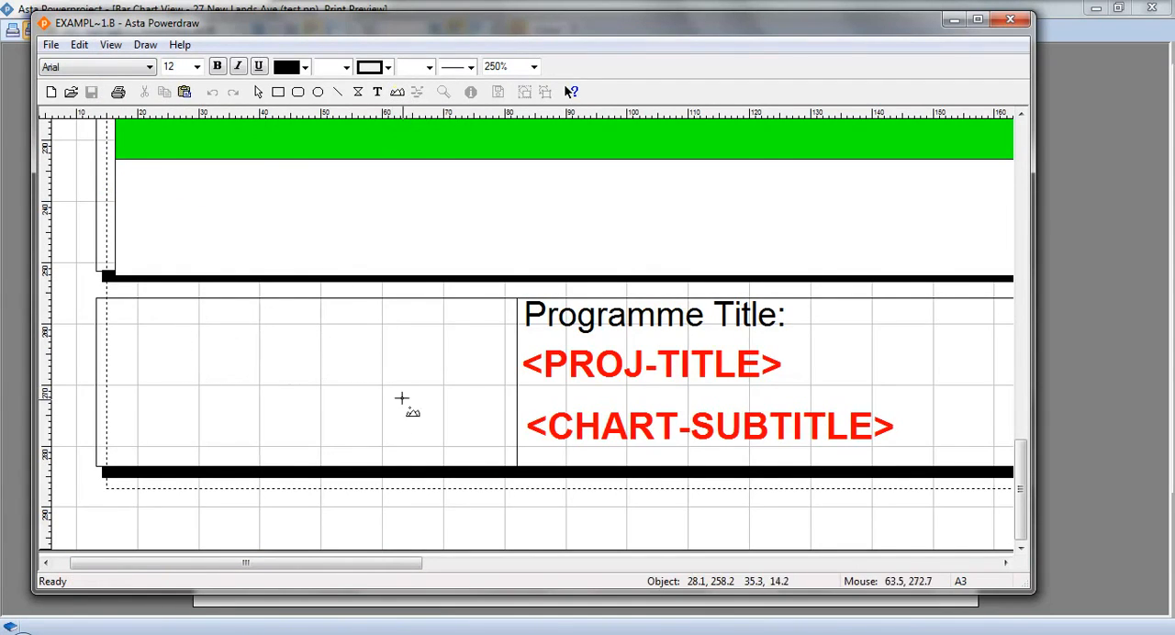
{"action": "left_click_drag", "start_coordinate": [189, 312], "coordinate": [394, 456]}
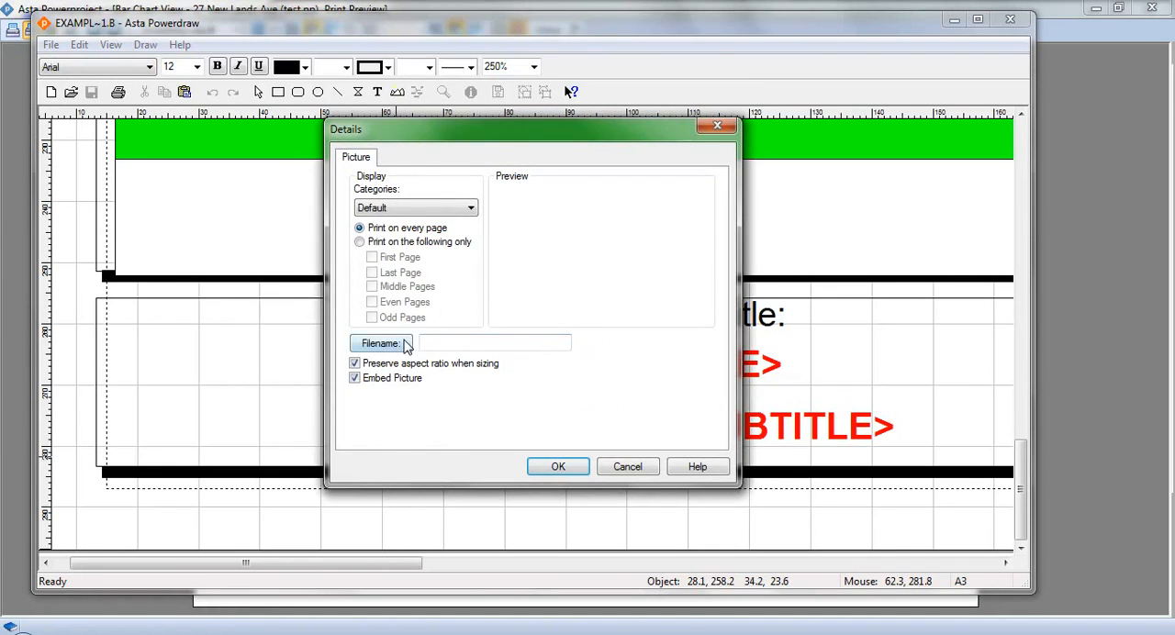
- Load AAsta-Eleco.bmp from the Logos folder into the new picture frame as an embedded picture printed on every page
{"action": "left_click", "coordinate": [407, 344]}
{"action": "left_click", "coordinate": [487, 222]}
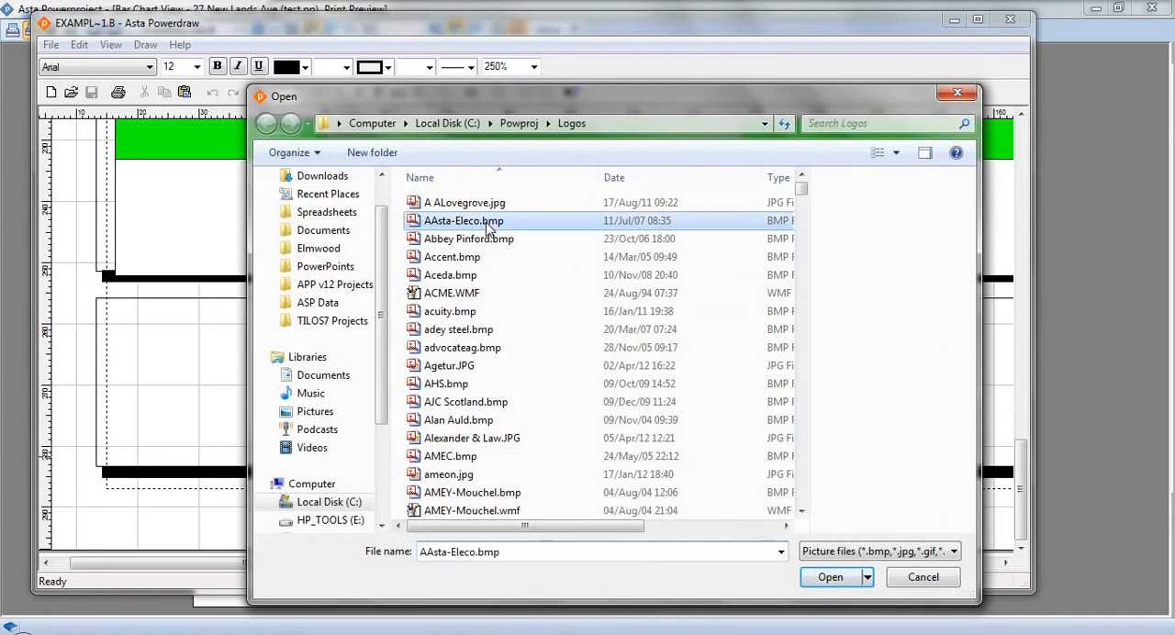
{"action": "left_click", "coordinate": [832, 577]}
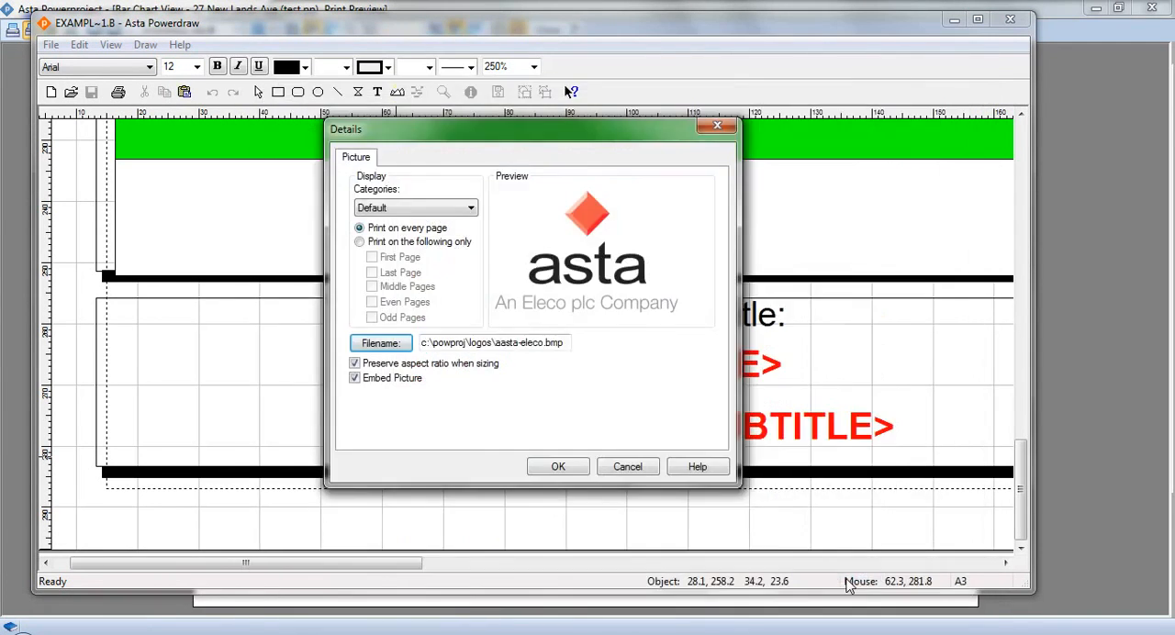
{"action": "left_click", "coordinate": [558, 466]}
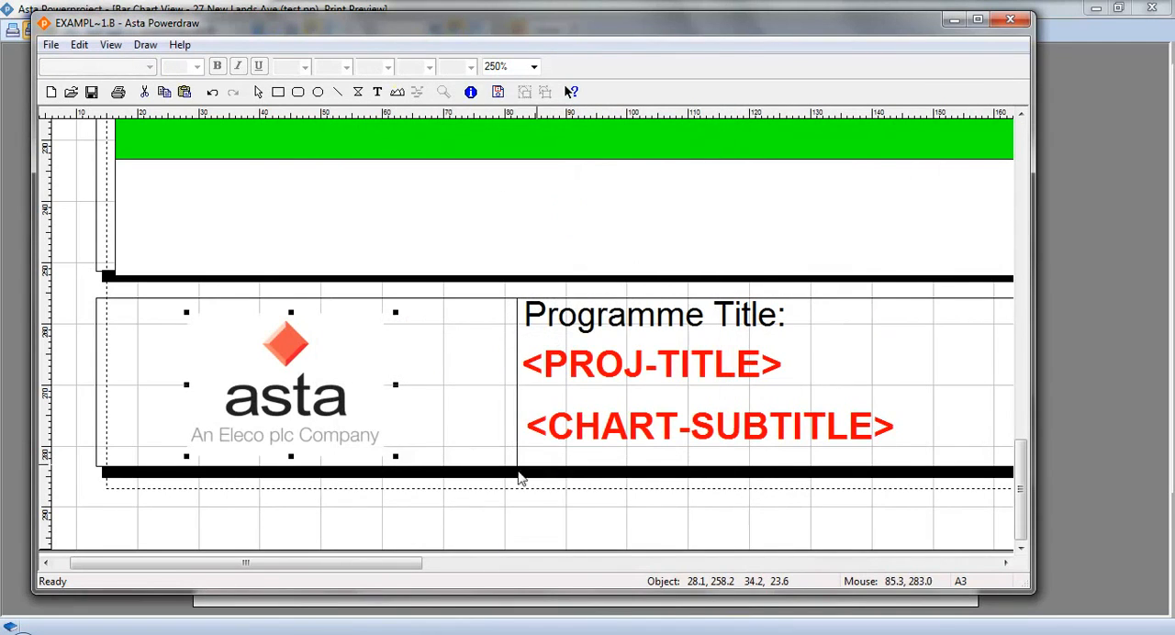
- Reposition the logo within its title block cell and resize it to about 33 by 25 mm
{"action": "left_click_drag", "start_coordinate": [309, 407], "coordinate": [299, 395]}
{"action": "mouse_move", "coordinate": [386, 450]}
{"action": "left_mouse_down"}
{"action": "mouse_move", "coordinate": [343, 444]}
{"action": "mouse_move", "coordinate": [383, 451]}
{"action": "mouse_move", "coordinate": [382, 466]}
{"action": "left_mouse_up"}
{"action": "left_click_drag", "start_coordinate": [309, 420], "coordinate": [320, 420]}
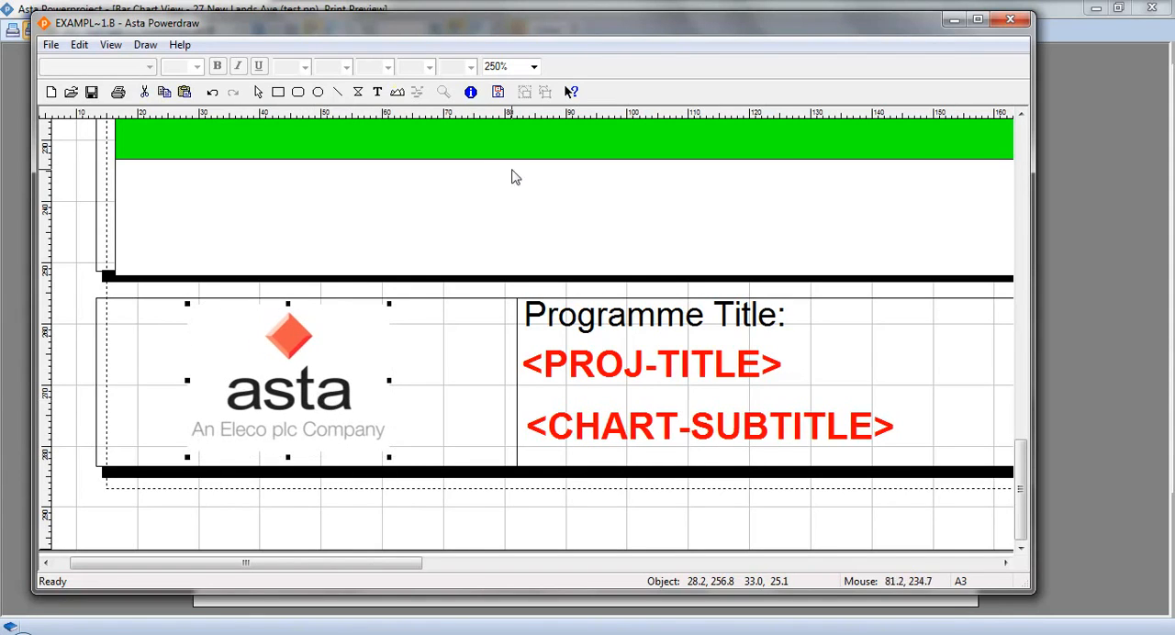
- Close the border drawing with its changes saved and return from the print settings to the print preview
{"action": "left_click", "coordinate": [1010, 19]}
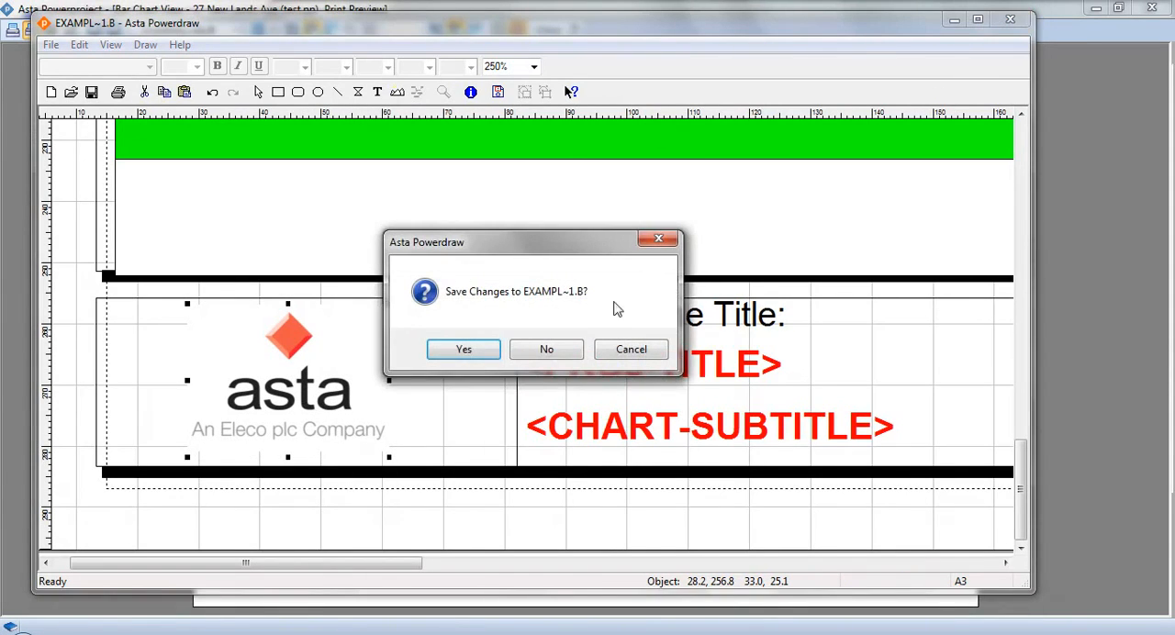
{"action": "left_click", "coordinate": [479, 355]}
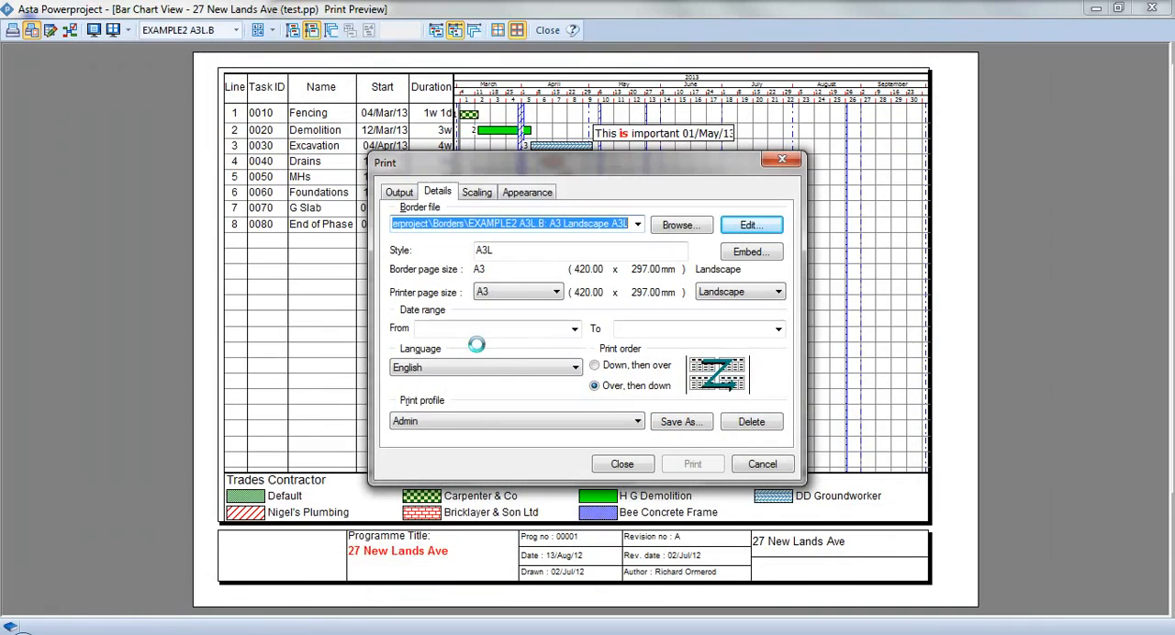
{"action": "left_click", "coordinate": [625, 463]}
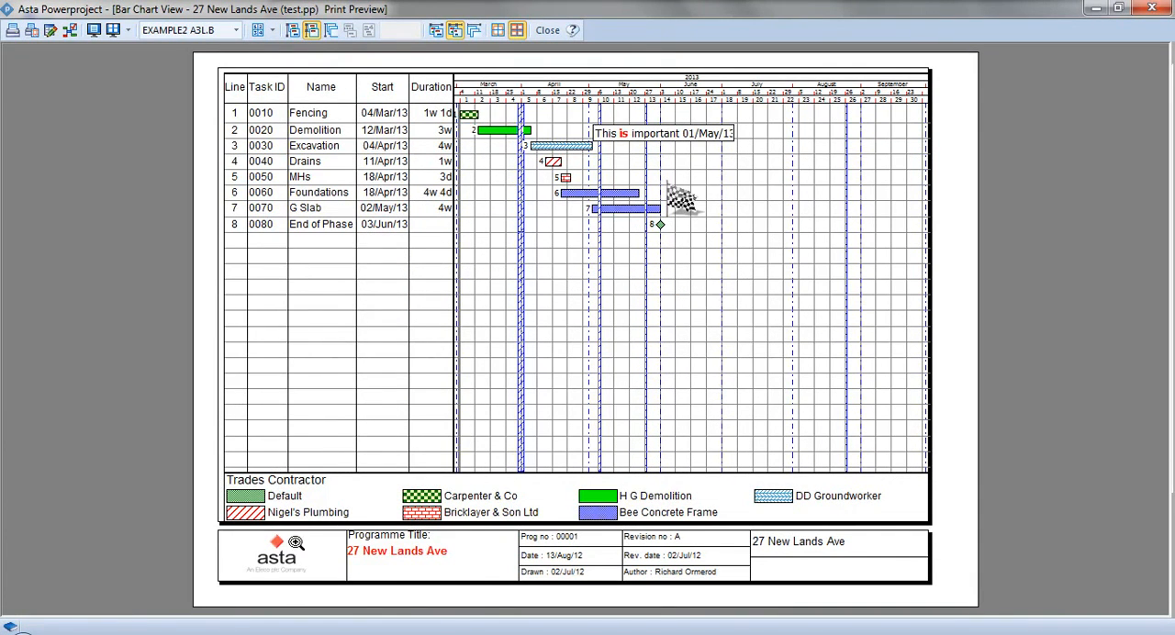
- Inspect the title block logo and the Trades Contractor legend close up in the print preview, and close the preview
{"action": "left_click", "coordinate": [451, 598]}
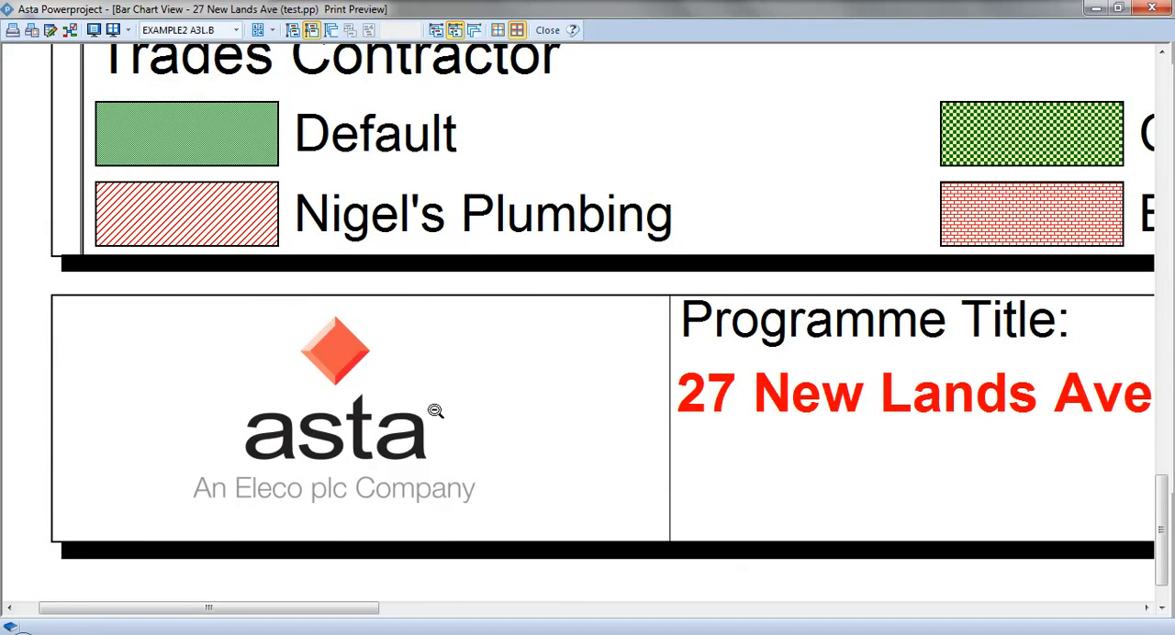
{"action": "left_click", "coordinate": [473, 372]}
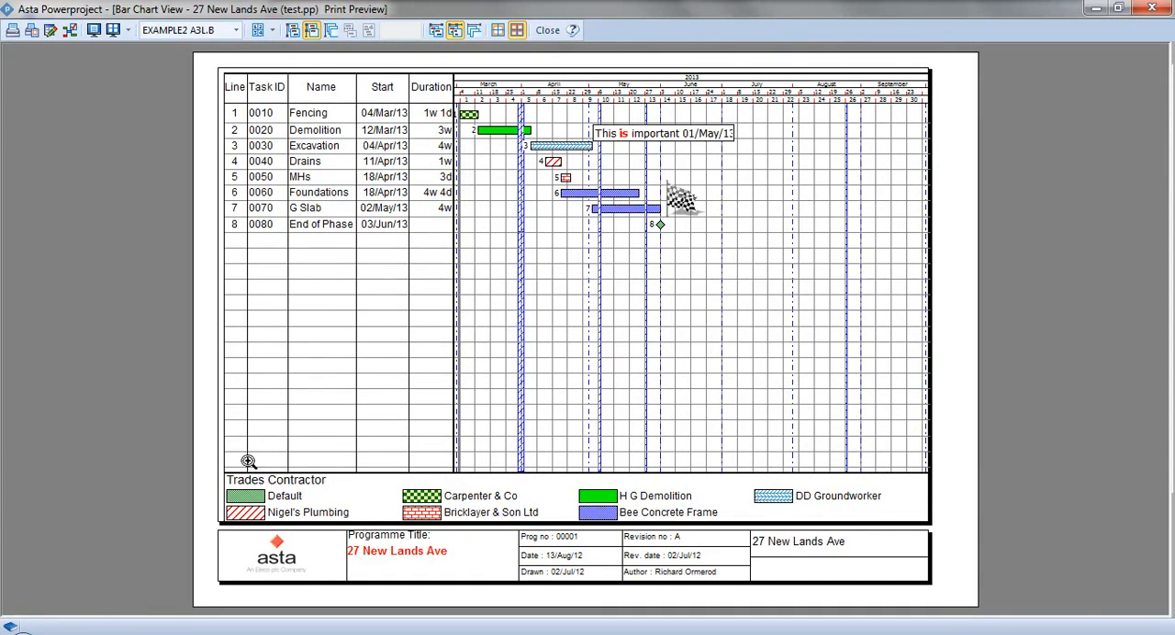
{"action": "left_click", "coordinate": [606, 488]}
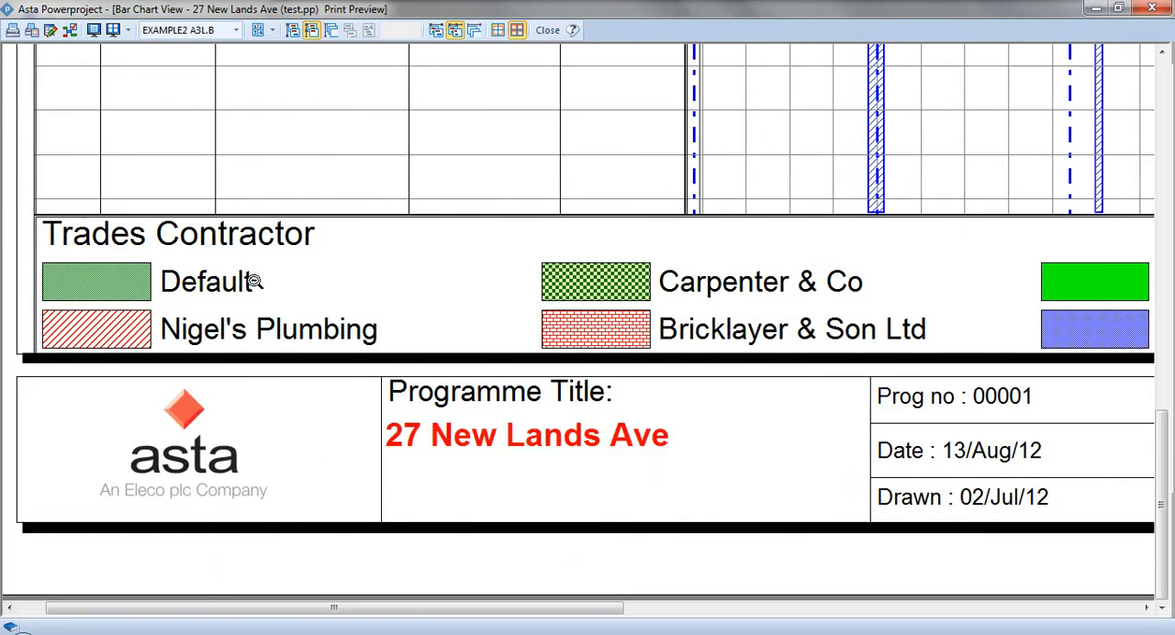
{"action": "left_click", "coordinate": [715, 195]}
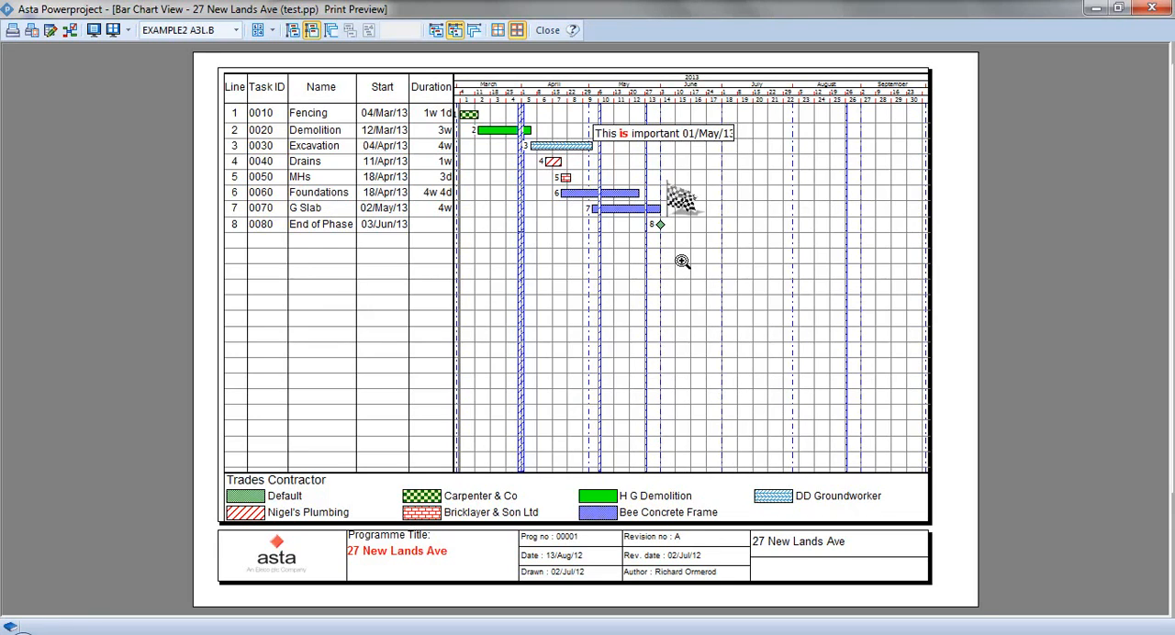
{"action": "left_click", "coordinate": [547, 30]}
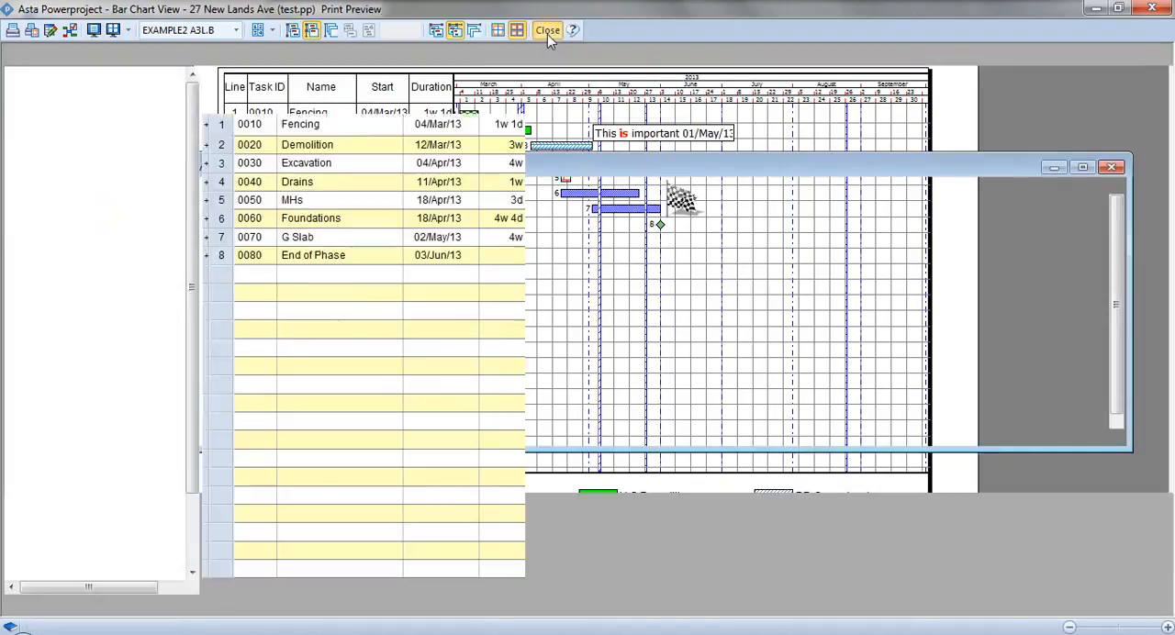